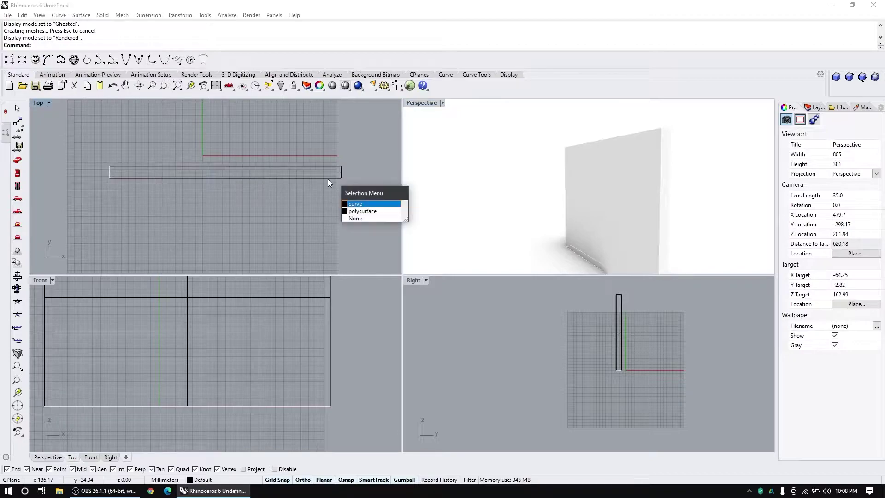
- Shorten the slab's base rectangle from both ends along X, and raise it above the slab's bottom edge
key("Return")
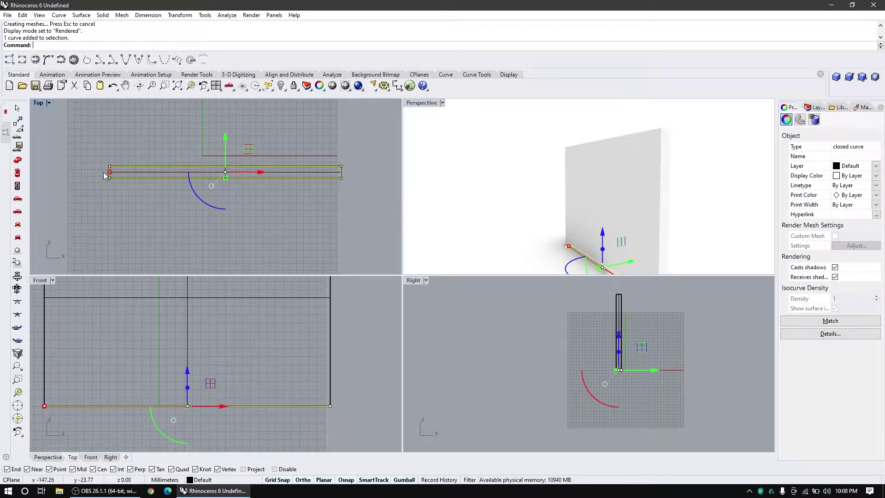
left_click_drag(110, 171, 143, 179)
right_click_drag(594, 253, 600, 217)
left_click_drag(591, 228, 591, 208)
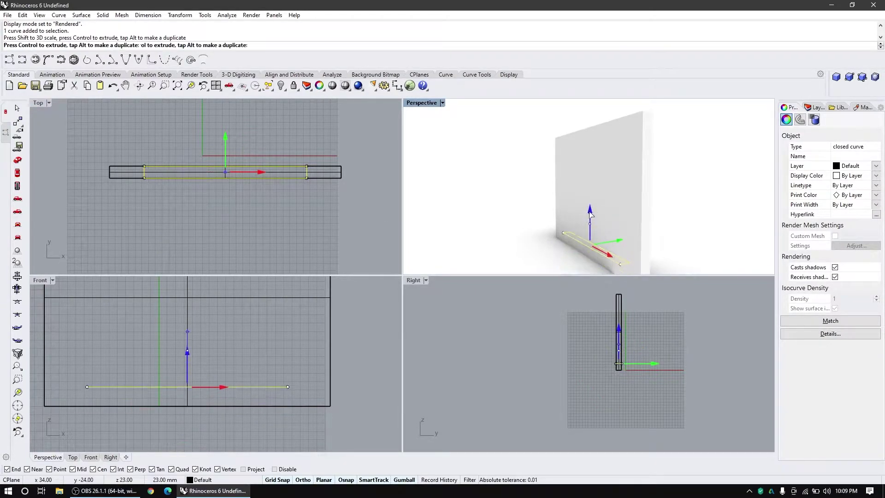
- Extrude the raised rectangle 192 mm upward within the slab and cap it into a closed solid
scroll(200, 413, "down", 3)
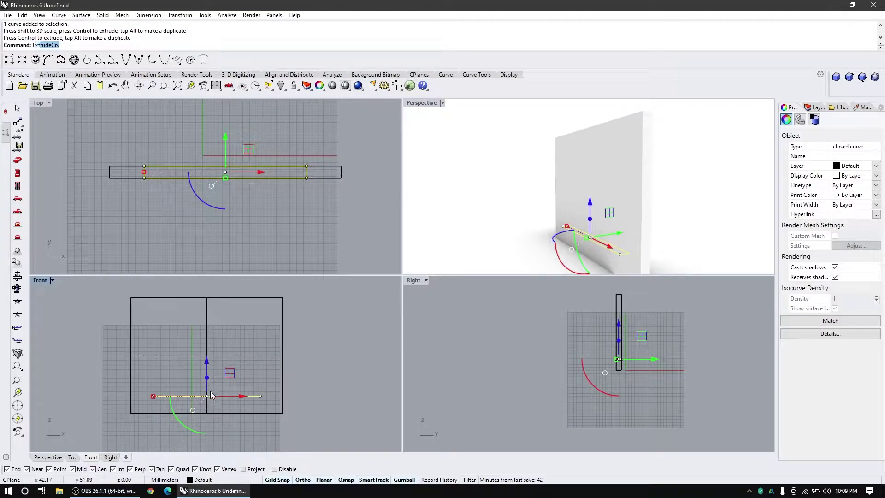
key("Return")
left_click(214, 311)
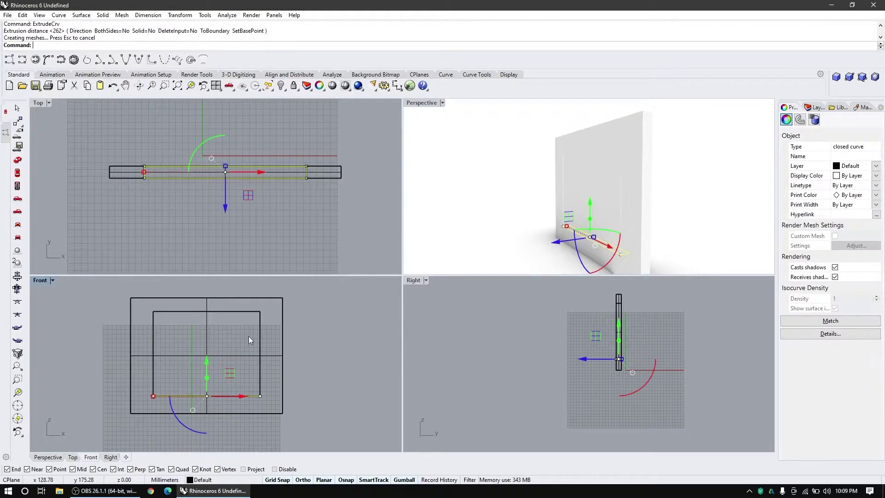
type("cap")
key("Return")
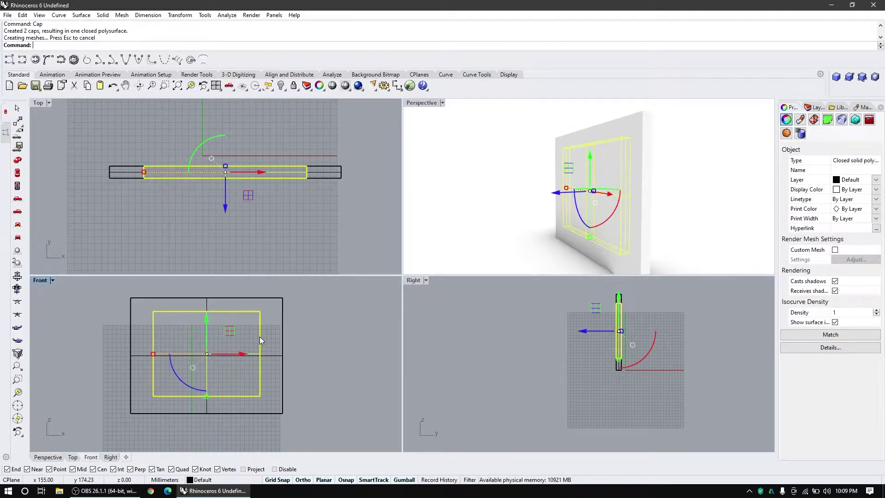
key("Escape")
- Examine how the inner block sits within the slab in plan and perspective
scroll(163, 179, "down", 2)
scroll(125, 177, "up", 2)
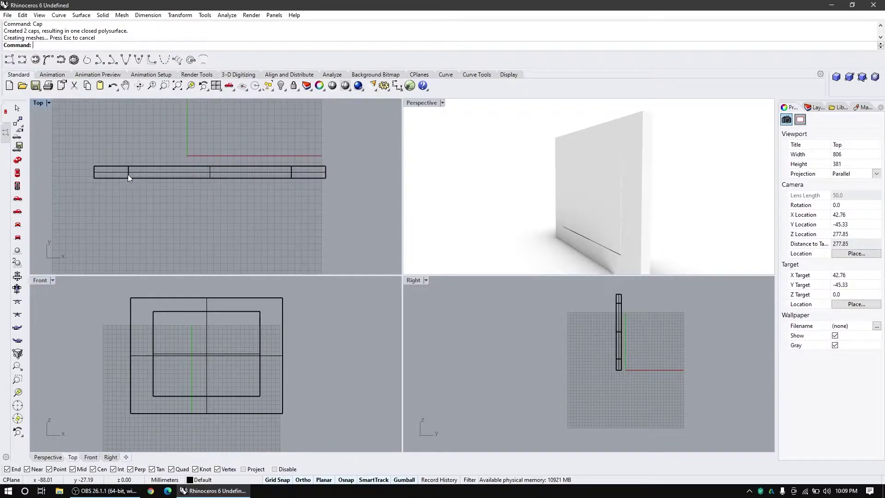
left_click(128, 174)
left_click(175, 207)
key("Escape")
scroll(555, 166, "down", 5)
scroll(567, 213, "up", 2)
mouse_move(567, 213)
right_mouse_down()
mouse_move(512, 217)
mouse_move(567, 212)
mouse_move(577, 202)
right_mouse_up()
scroll(563, 211, "up", 6)
scroll(542, 212, "down", 6)
scroll(552, 214, "up", 4)
scroll(538, 192, "down", 5)
scroll(560, 191, "up", 2)
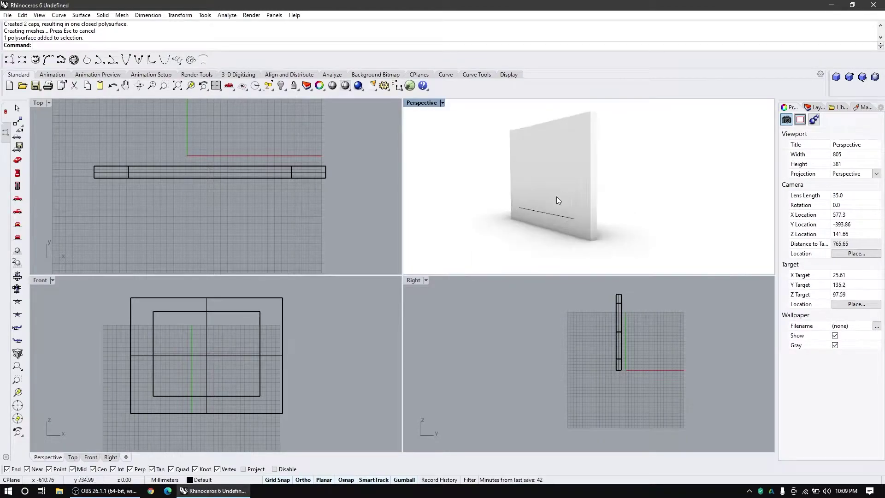
scroll(136, 180, "down", 3)
type("bo")
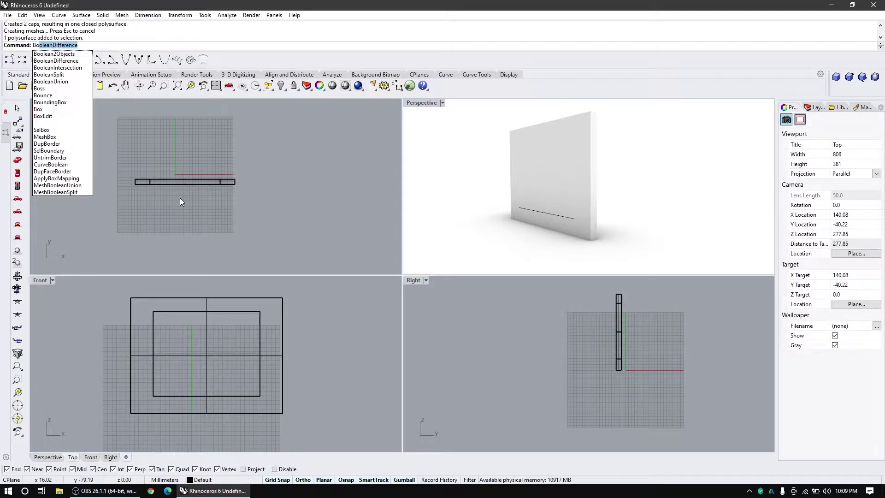
key("Escape")
type("rec")
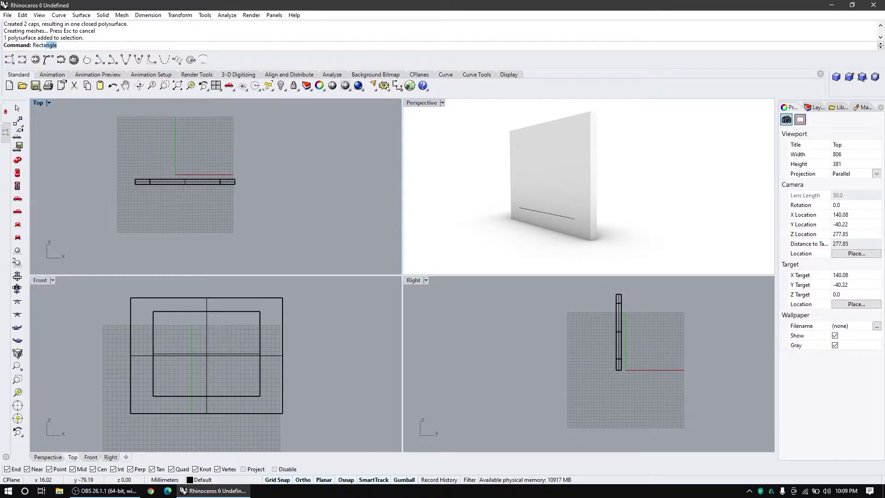
key("Return")
left_click(130, 133)
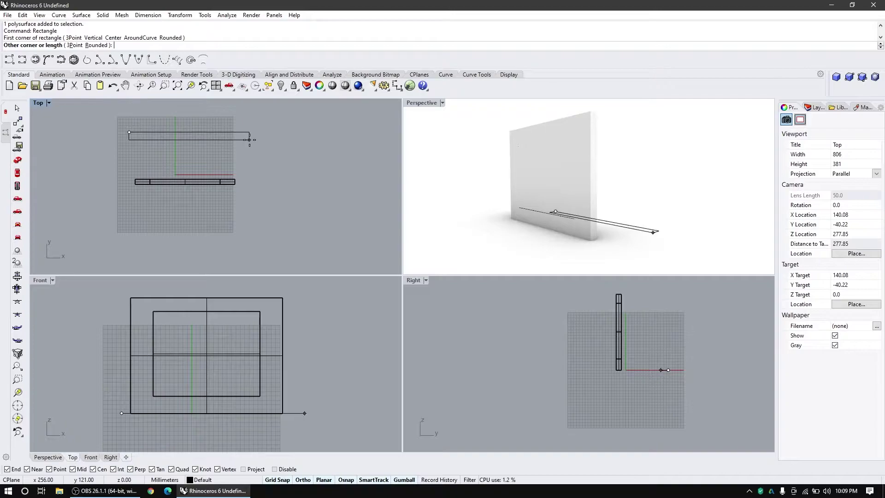
key("Escape")
- Draw a long, thin rectangle in plan beside the first slab, in line with it, starting at about x 267, y -6
right_click_drag(263, 139, 179, 142)
scroll(179, 142, "down", 2)
scroll(179, 142, "up", 2)
right_click(182, 182)
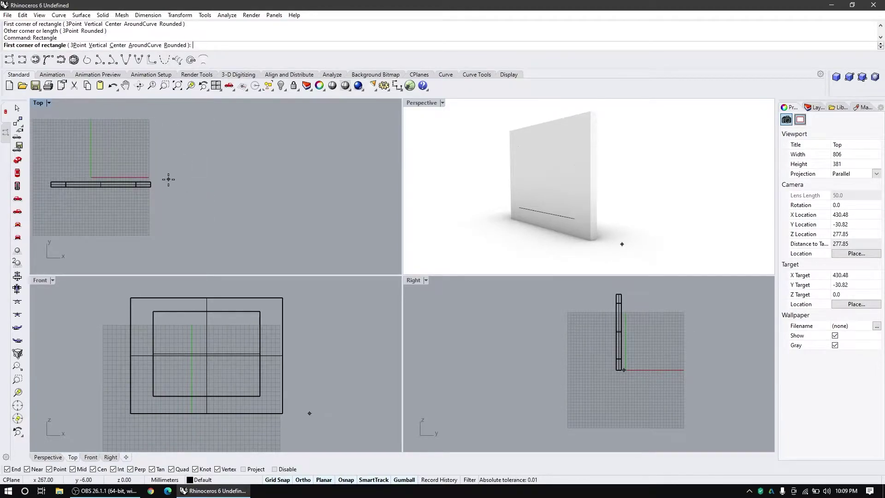
left_click(169, 179)
left_click(323, 188)
- Extrude the long rectangle 262 mm upward to the first slab's height and cap it into a closed solid
scroll(569, 337, "down", 8)
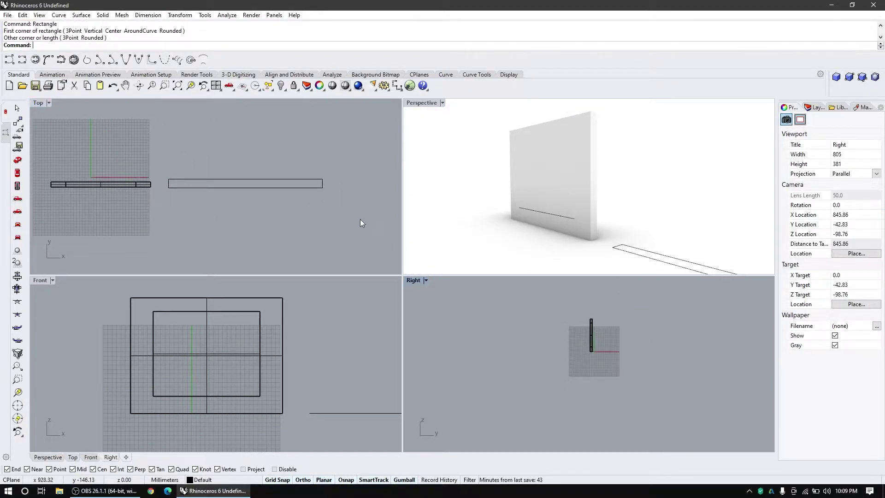
left_click(317, 187)
scroll(587, 230, "down", 7)
scroll(613, 259, "up", 3)
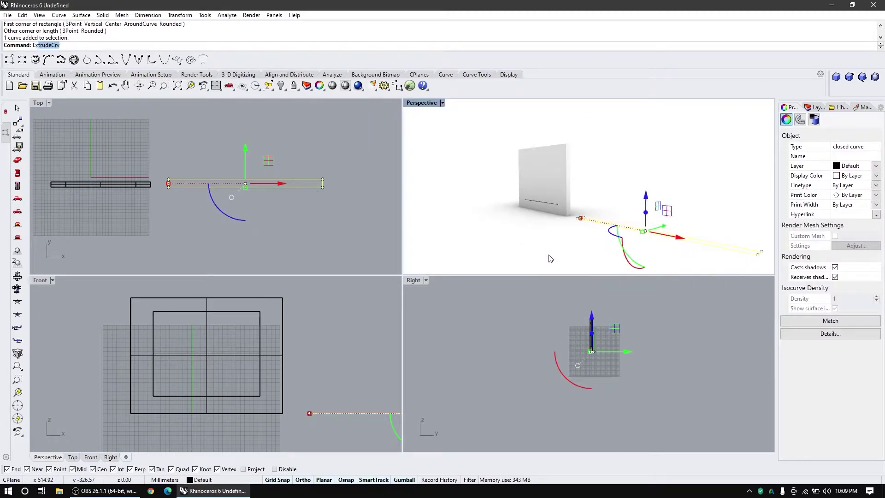
key("Return")
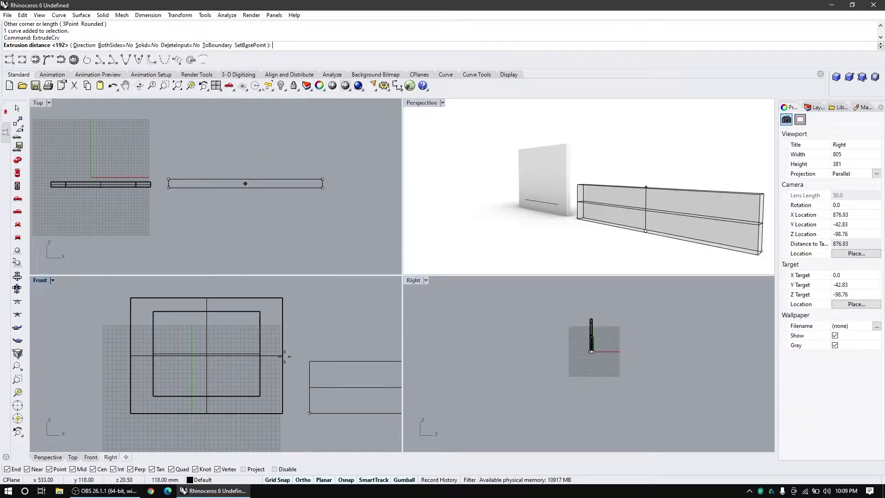
scroll(291, 355, "down", 3)
key("Return")
scroll(562, 186, "down", 3)
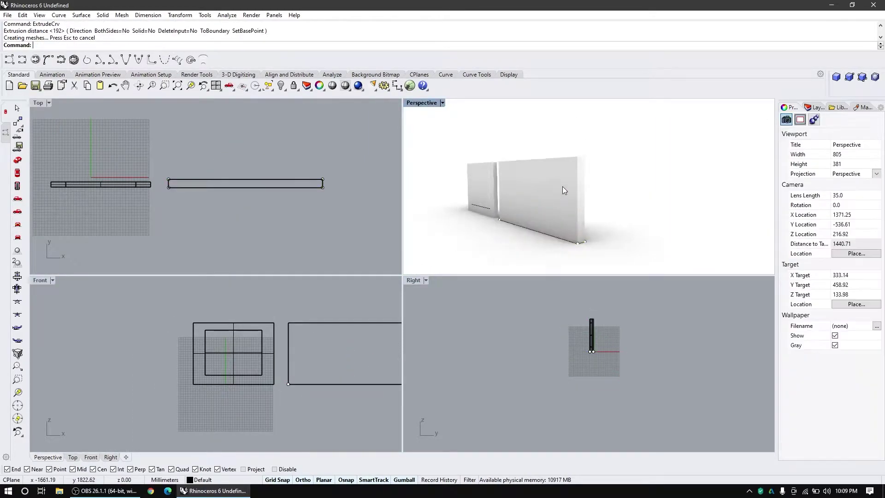
type("cap")
key("Return")
key("Escape")
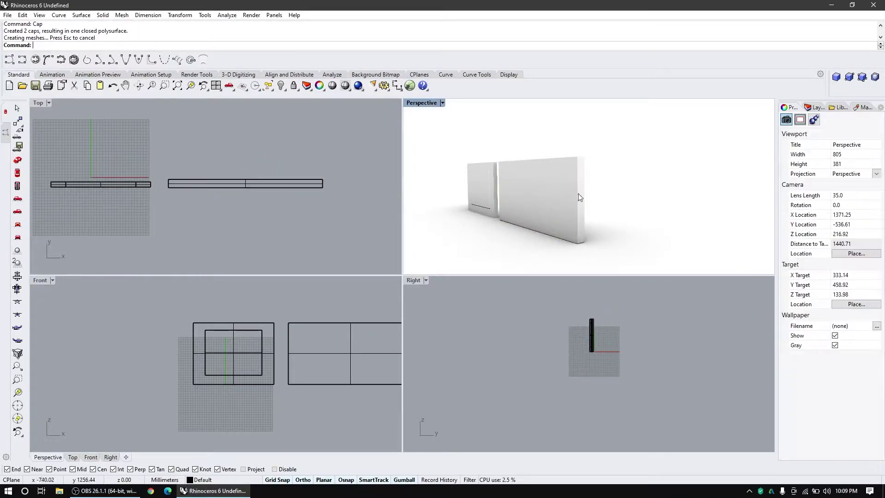
- Draw a small rectangle in plan crossing the long slab near its start, and shift it slightly along X toward the slab's middle
scroll(549, 187, "up", 1)
scroll(548, 187, "up", 3)
scroll(154, 183, "up", 5)
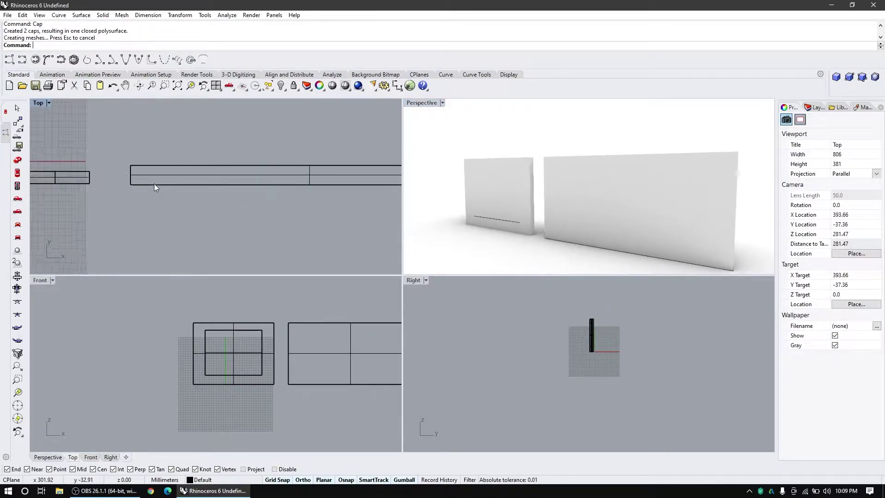
type("r")
key("Return")
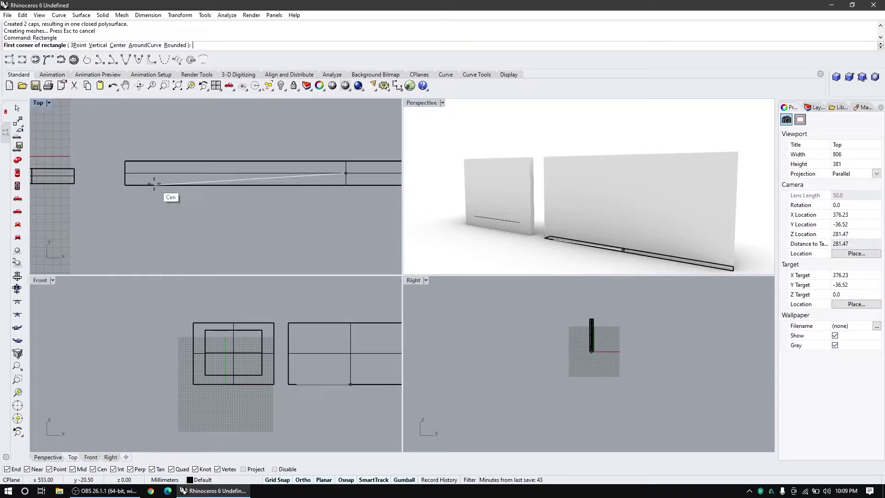
left_click(139, 149)
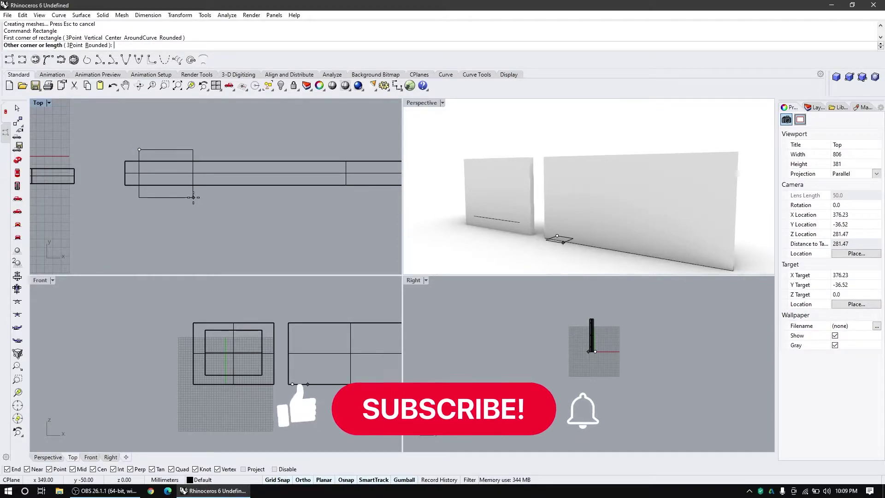
left_click(194, 198)
left_click(198, 183)
left_click_drag(199, 174, 211, 174)
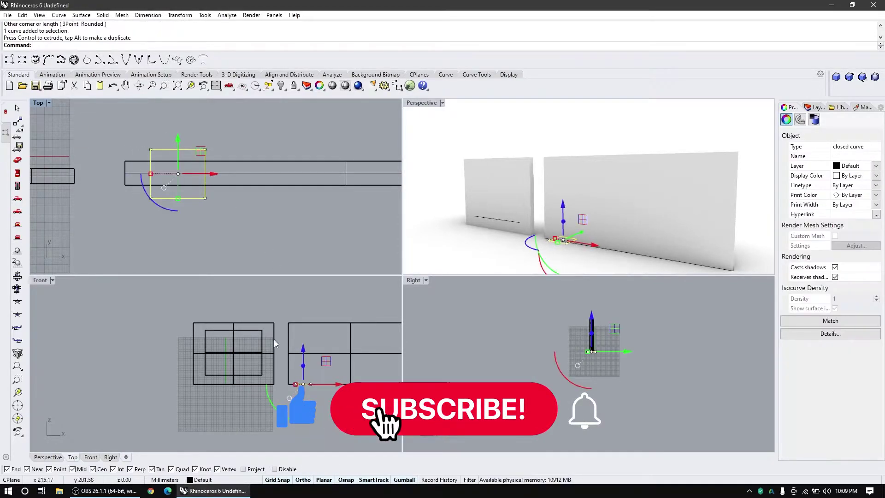
- Raise the small rectangle slightly above the long slab's bottom edge
scroll(340, 368, "up", 4)
right_click_drag(340, 368, 291, 367)
scroll(233, 373, "up", 4)
scroll(233, 376, "down", 5)
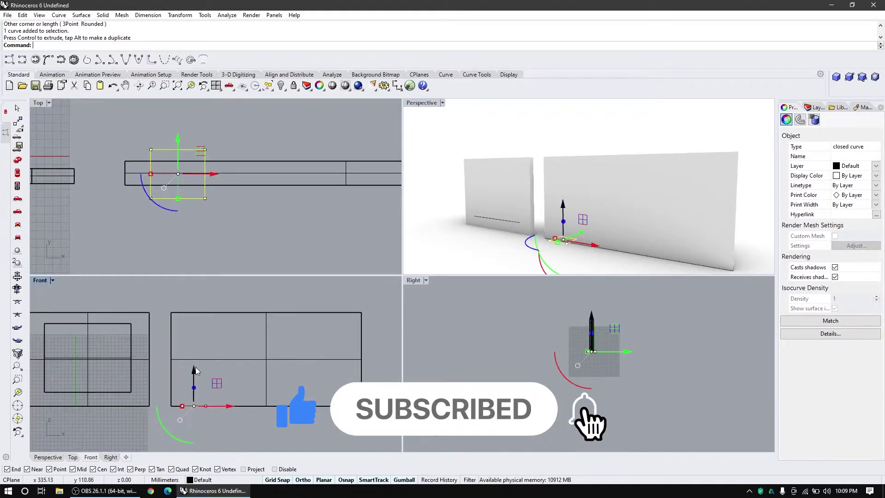
left_click(194, 366)
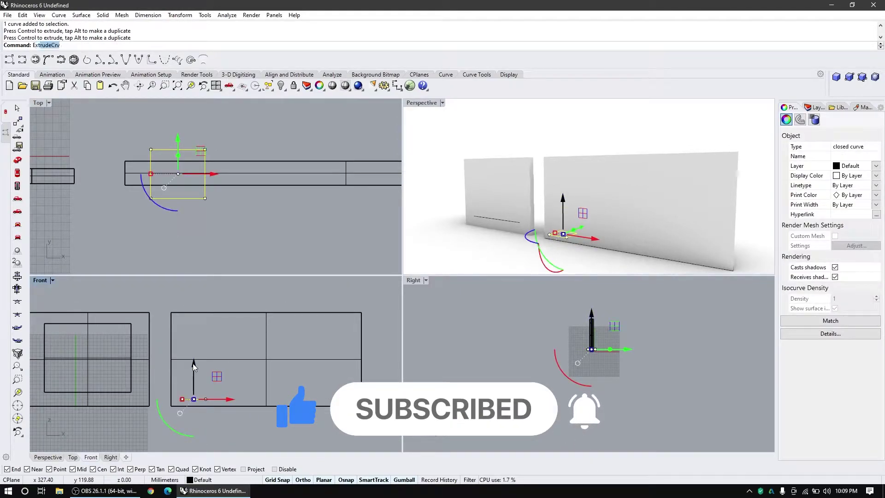
- Extrude the small rectangle 214 mm upward and cap the resulting block
key("Return")
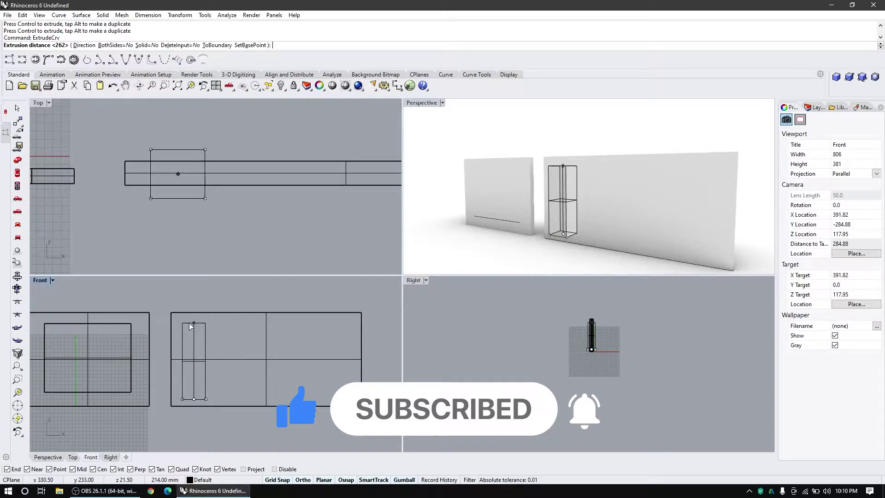
left_click(189, 323)
left_click(205, 351)
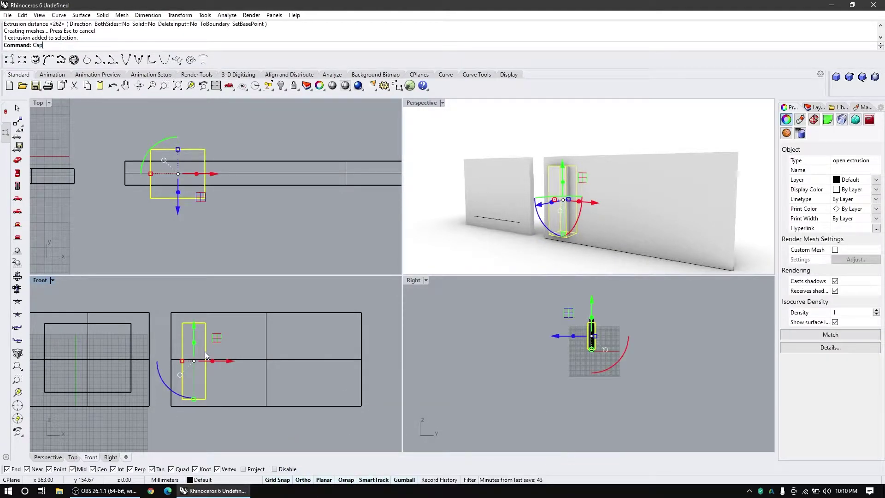
type("Cap")
key("Return")
- Duplicate the capped block along X to form a row of six spaced blocks along the long slab
left_click_drag(230, 362, 379, 366)
key("ctrl+z")
key("alt")
key("ctrl+z")
key("alt")
scroll(193, 189, "down", 15)
left_click(194, 189)
scroll(123, 216, "up", 7)
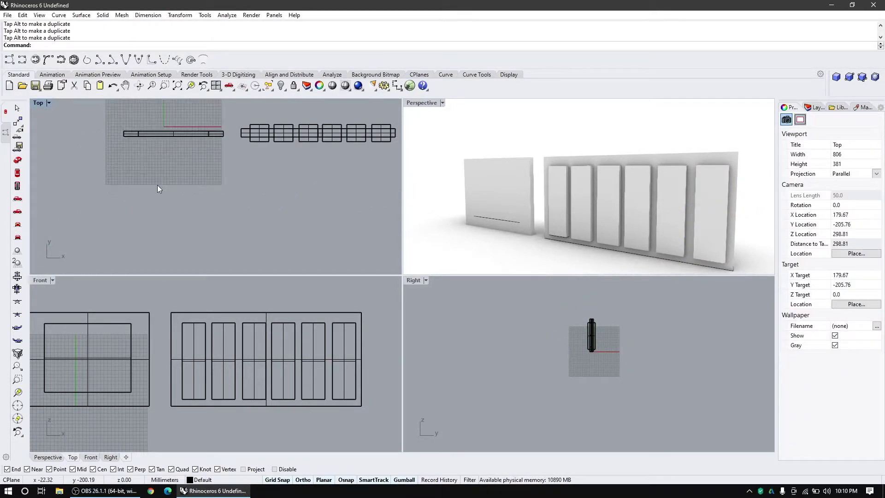
- Draw a large circle in plan just beyond the far end of the slab with six blocks
scroll(427, 158, "down", 5)
scroll(493, 183, "up", 4)
right_click_drag(493, 184, 569, 208)
scroll(522, 186, "down", 2)
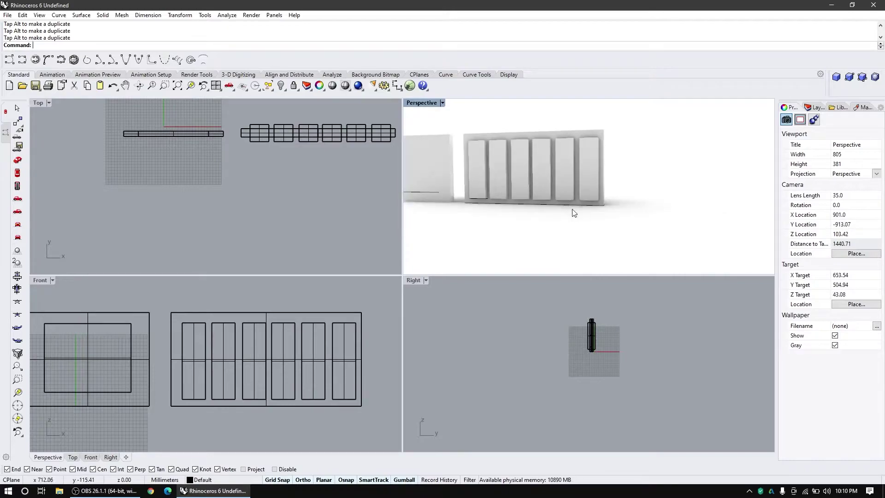
type("ircle")
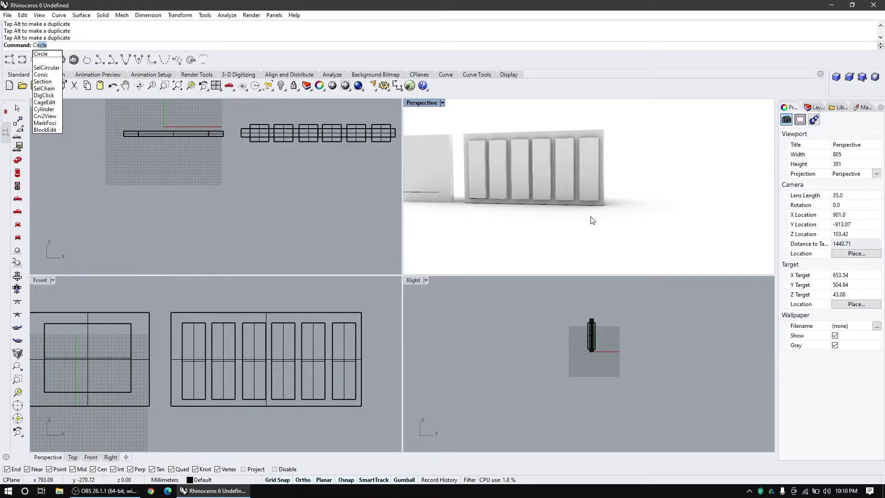
key("Return")
scroll(32, 170, "down", 6)
right_click_drag(292, 160, 196, 173)
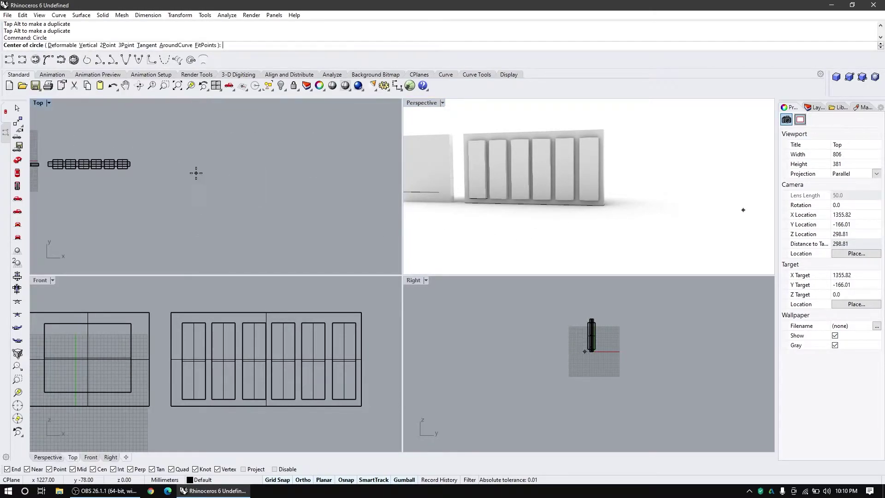
left_click(156, 161)
left_click(182, 171)
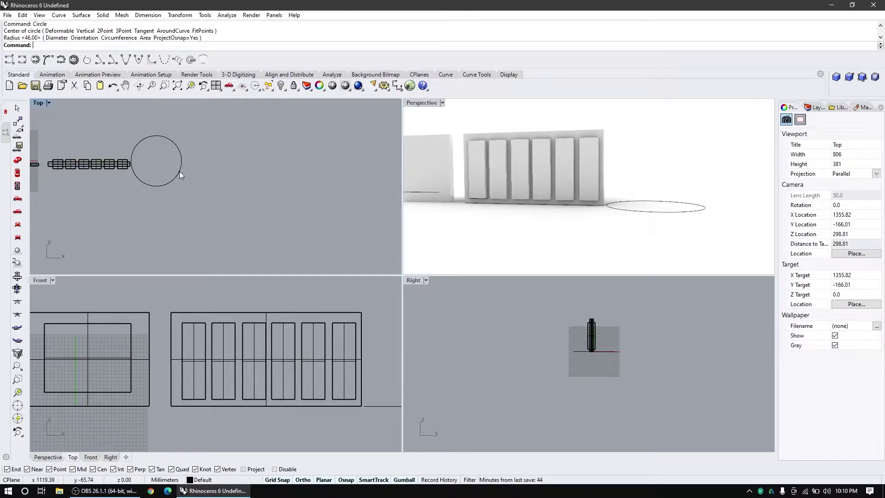
- Move the circle away from the slab's end and create a uniformly scaled-down concentric copy inside it
left_click(179, 171)
left_click_drag(181, 165, 191, 165)
left_click_drag(166, 134, 168, 158)
key("alt")
key("alt")
left_click_drag(165, 195, 165, 189, "shift")
left_click(195, 214)
- Extrude the outer circle 262 mm up to the slab's height and cap it into a closed cylinder
left_click(184, 187)
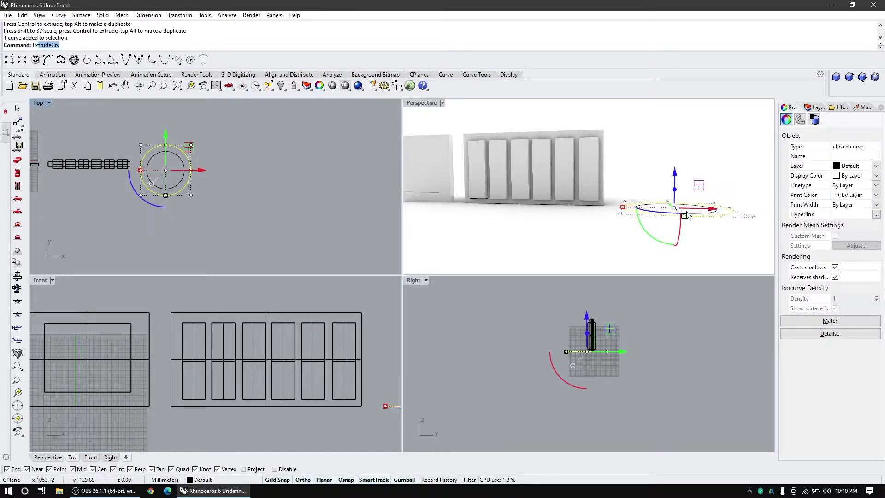
key("Return")
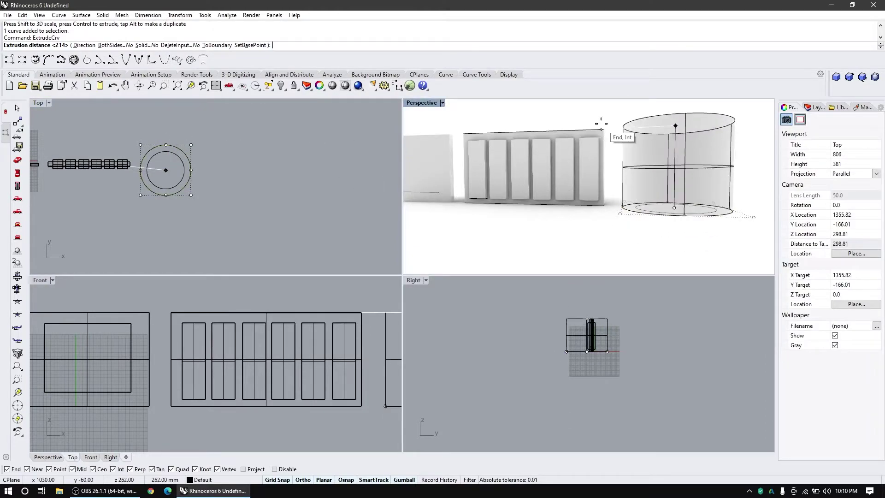
left_click(602, 129)
right_click_drag(603, 129, 617, 164)
left_click(615, 165)
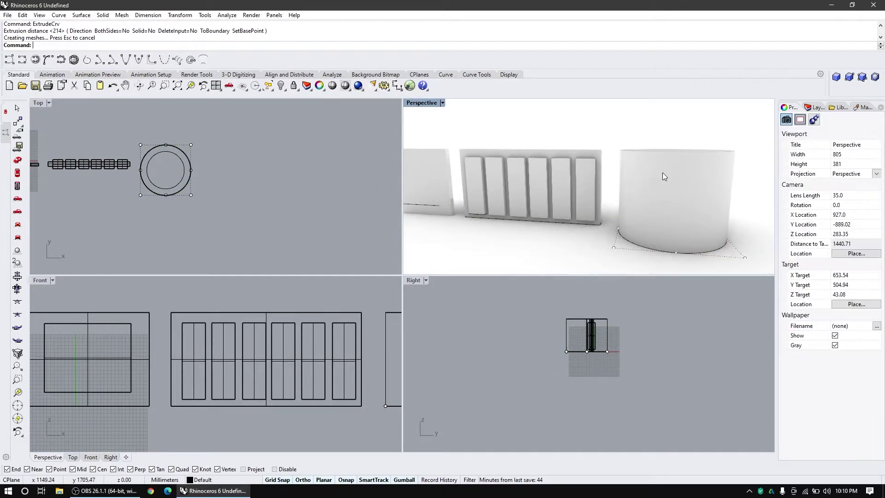
left_click(662, 172)
key("Return")
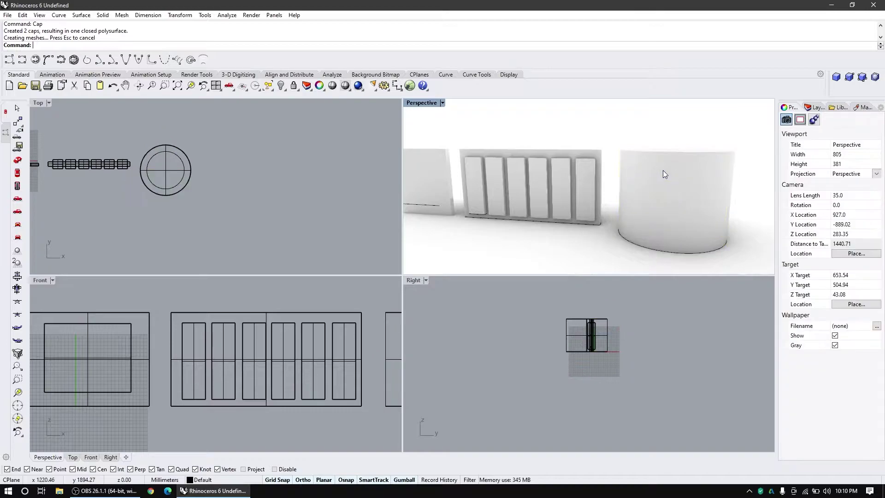
- Move the inner circle along X until it meets the edge of the cylinder
left_click(184, 182)
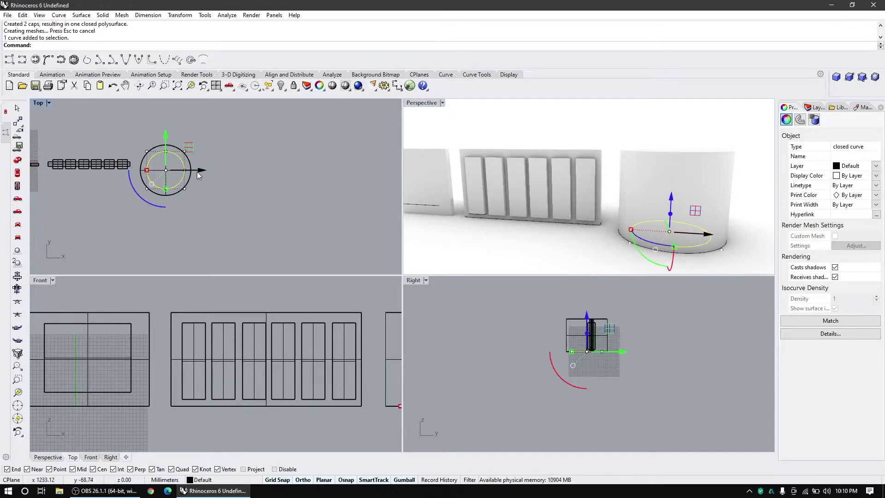
scroll(158, 379, "down", 3)
scroll(211, 371, "up", 5)
scroll(197, 374, "down", 1)
left_click_drag(198, 374, 207, 376)
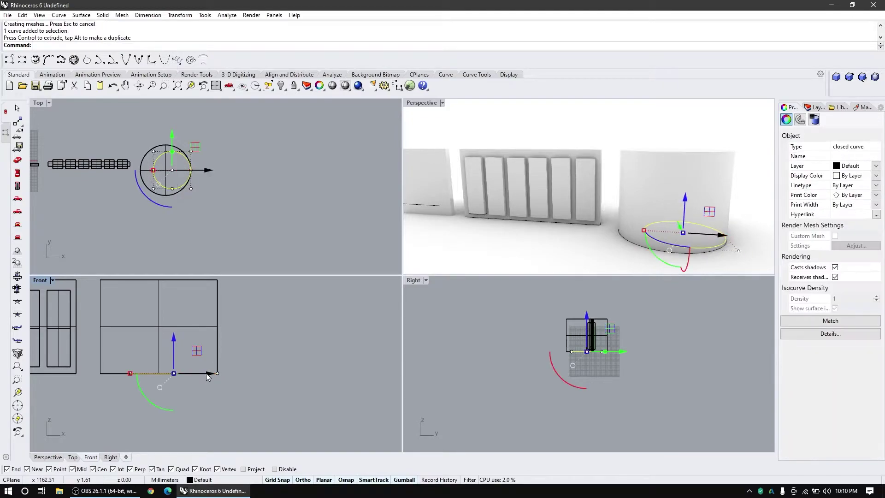
- Raise the inner circle slightly off the base, extrude it to just below the cylinder's top and cap it
left_click_drag(172, 350, 167, 294)
left_click_drag(87, 293, 154, 302, "ctrl")
type("cap")
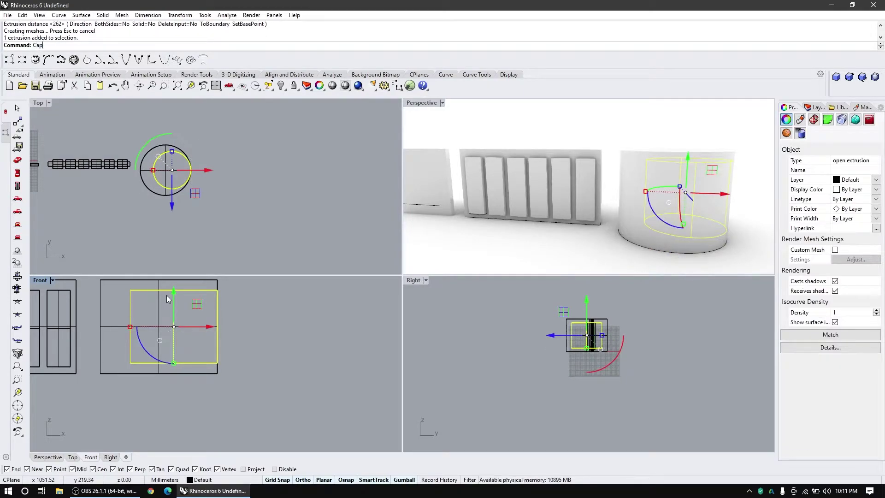
key("Return")
key("Escape")
left_click(176, 297)
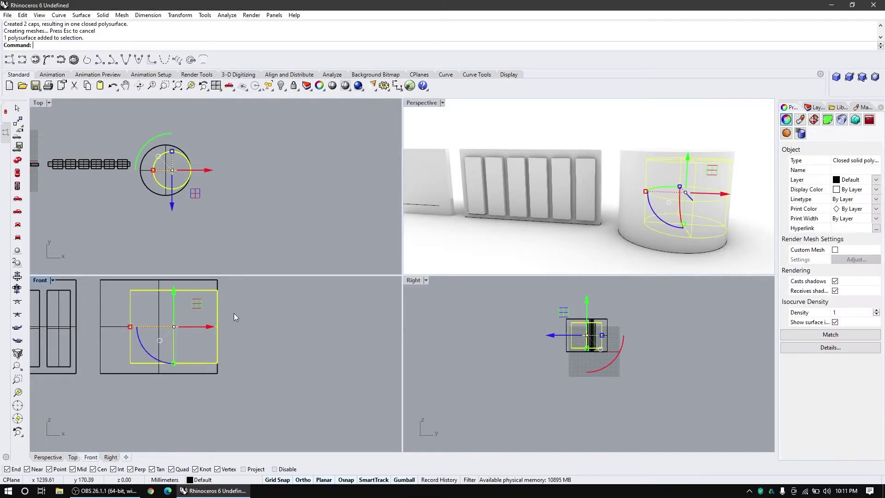
- Move the capped inner cylinder along X so that it protrudes through the outer cylinder's wall
left_click_drag(205, 326, 215, 326)
scroll(641, 165, "down", 5)
right_click_drag(642, 169, 567, 171)
scroll(565, 171, "up", 5)
left_click(551, 200)
- Subtract the inner block from the first slab with BooleanDifference to cut its square opening
right_click_drag(493, 213, 515, 224)
scroll(538, 191, "up", 2)
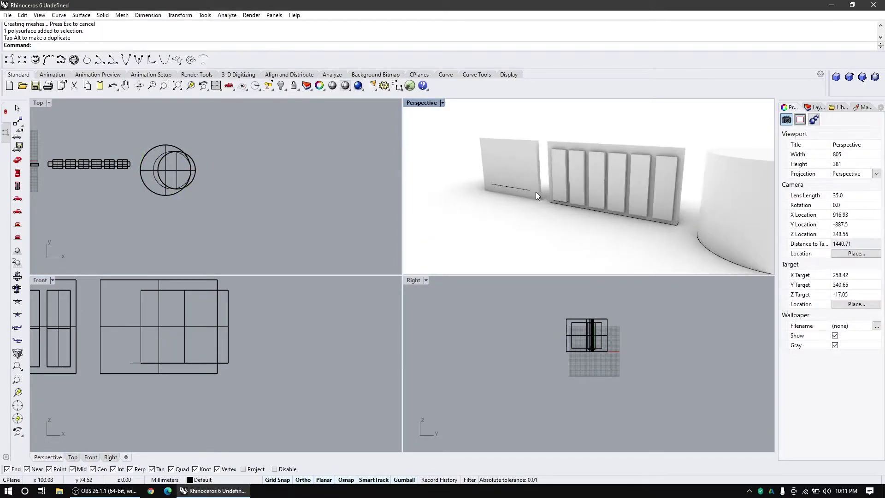
scroll(552, 194, "down", 4)
scroll(552, 194, "up", 2)
right_click_drag(552, 195, 551, 189)
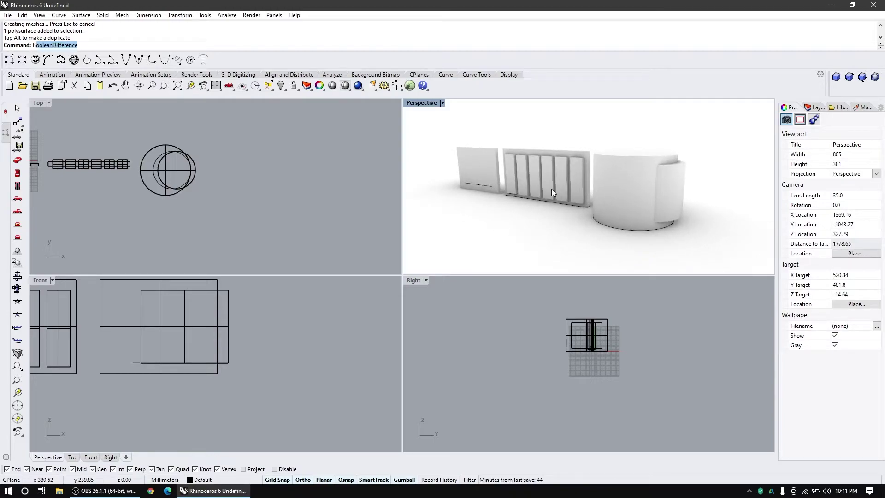
key("Return")
scroll(278, 191, "down", 5)
scroll(124, 179, "up", 7)
left_click(101, 173)
key("Return")
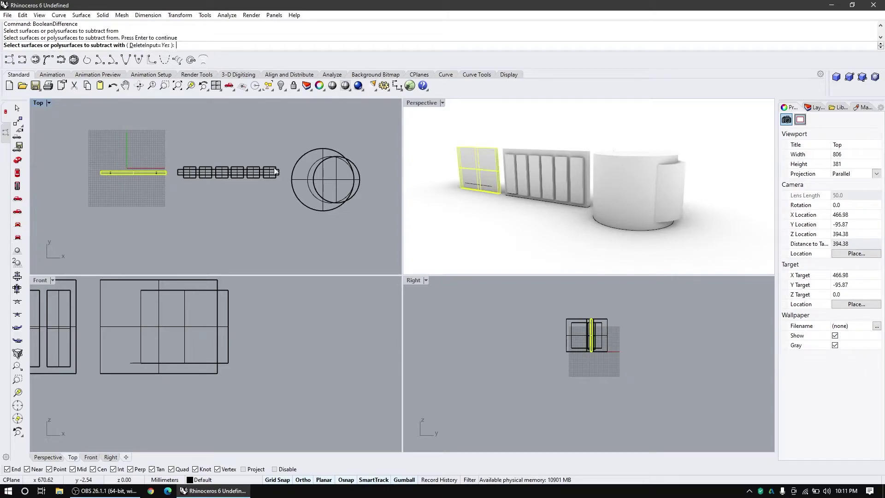
scroll(485, 167, "up", 3)
left_click(484, 166)
key("Return")
- Subtract the six upright blocks from the second slab with BooleanDifference to cut a row of openings
scroll(508, 180, "down", 4)
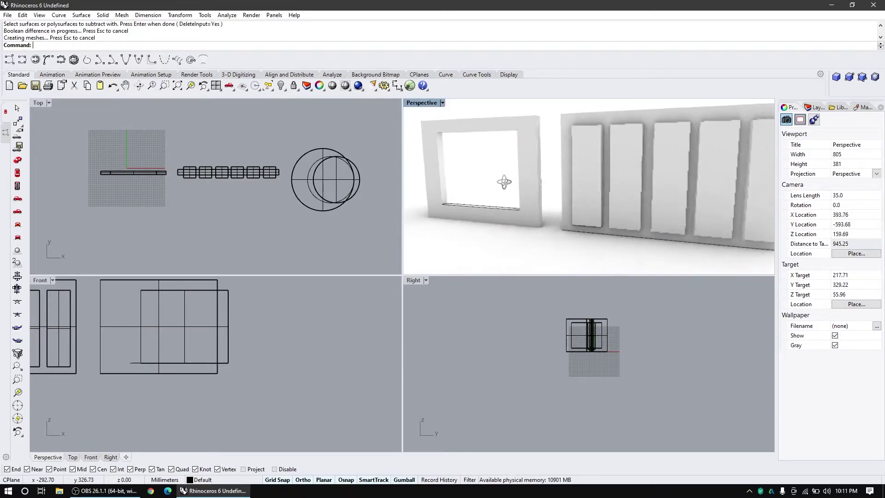
scroll(561, 163, "up", 2)
key("Return")
left_click(563, 156)
left_click(564, 157)
left_click(541, 171)
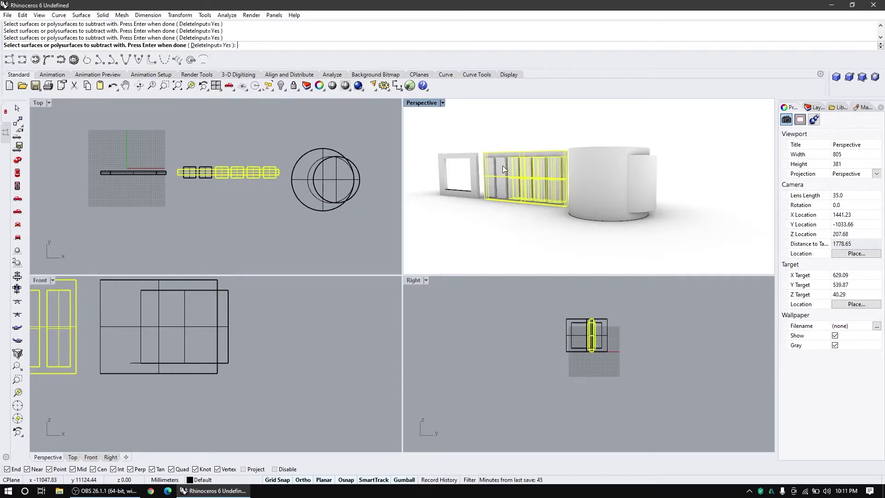
key("Return")
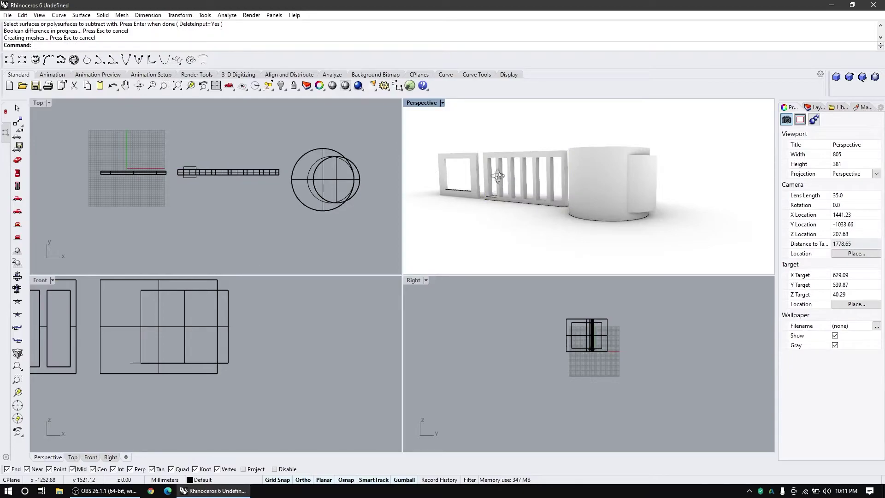
- Subtract the protruding inner cylinder from the large cylinder with BooleanDifference
right_click_drag(499, 176, 572, 176)
key("Return")
left_click(587, 171)
left_click(641, 172)
key("Return")
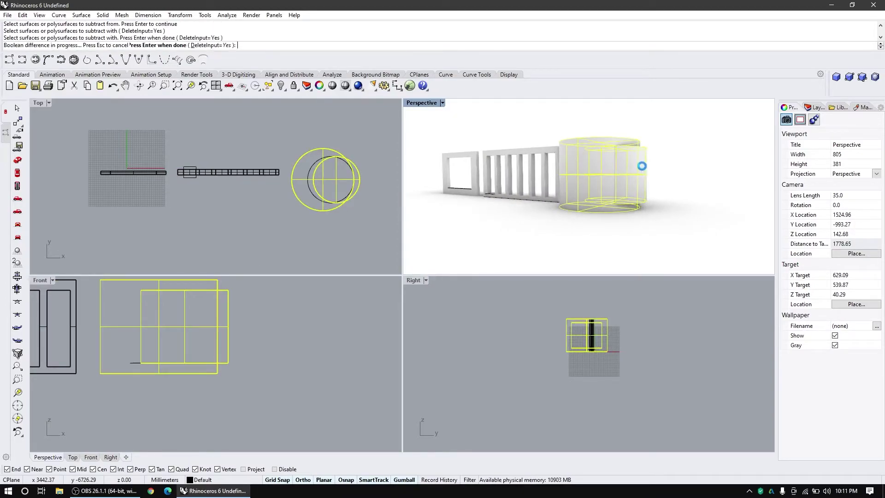
- Rotate the hollowed cylinder and its two circles 90 degrees clockwise in plan so the opening faces front
right_click_drag(639, 182, 672, 205)
scroll(351, 212, "down", 2)
right_click_drag(385, 206, 339, 194)
mouse_move(671, 187)
right_mouse_down()
mouse_move(639, 158)
mouse_move(671, 170)
right_mouse_up()
scroll(705, 180, "down", 2)
scroll(625, 164, "up", 2)
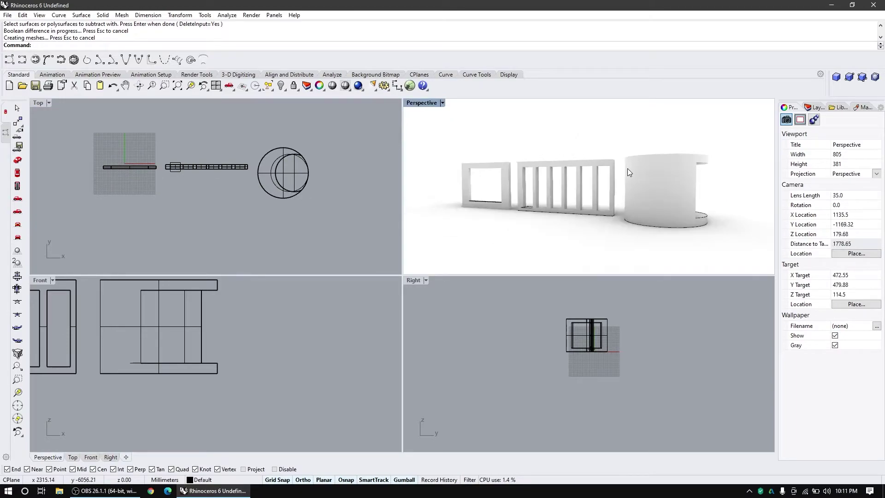
left_click_drag(732, 246, 660, 197)
scroll(233, 222, "down", 2)
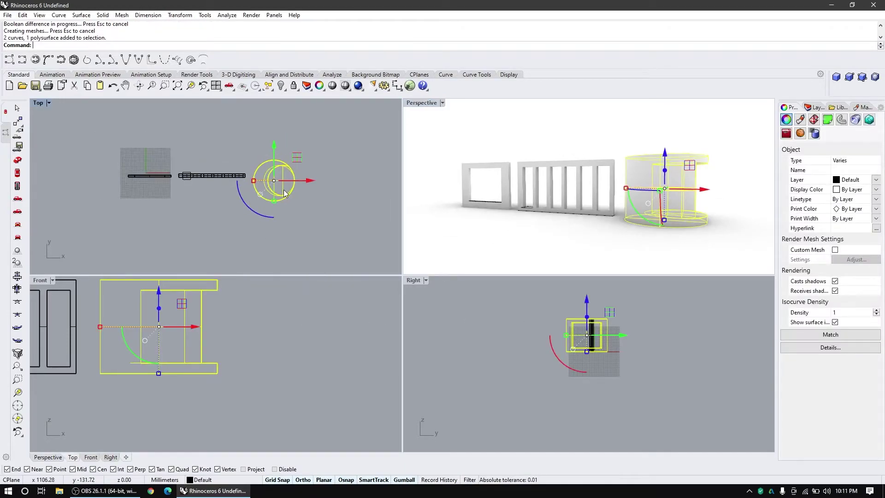
scroll(283, 197, "up", 2)
type("Rotate")
key("Return")
left_click(268, 129)
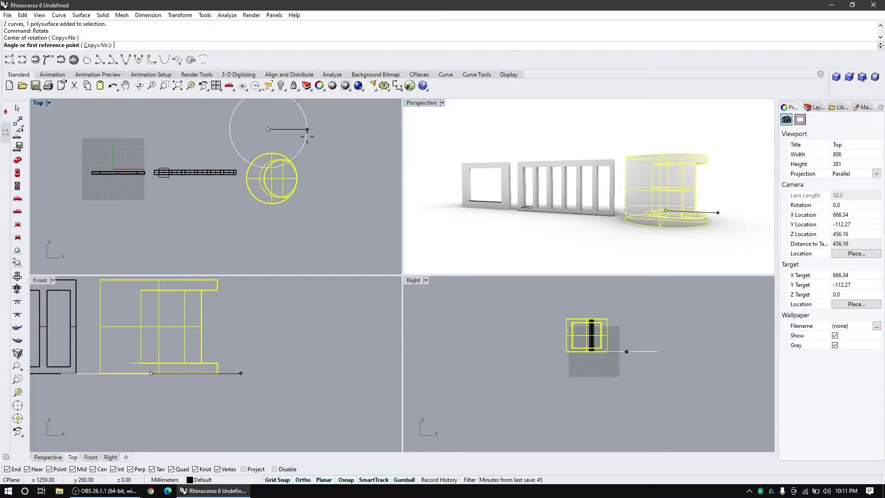
left_click(307, 129)
left_click(271, 214)
- Move the rotated cylinder and its circles back in line with the slabs, beyond the second slab's end
left_click_drag(254, 133, 271, 162)
scroll(277, 206, "down", 4)
scroll(271, 134, "up", 2)
left_click(543, 197)
- Extrude the inner circle from the floor of the cylinder's recess to the top of the opening and cap it
scroll(543, 197, "down", 3)
scroll(613, 189, "up", 4)
right_click_drag(613, 189, 585, 223)
left_click(699, 234)
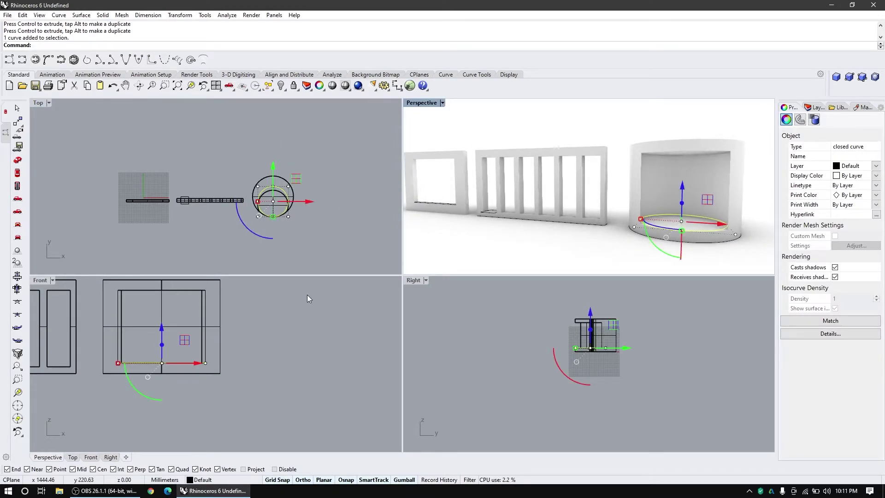
key("Return")
left_click(183, 290)
key("Escape")
left_click(675, 177)
key("Return")
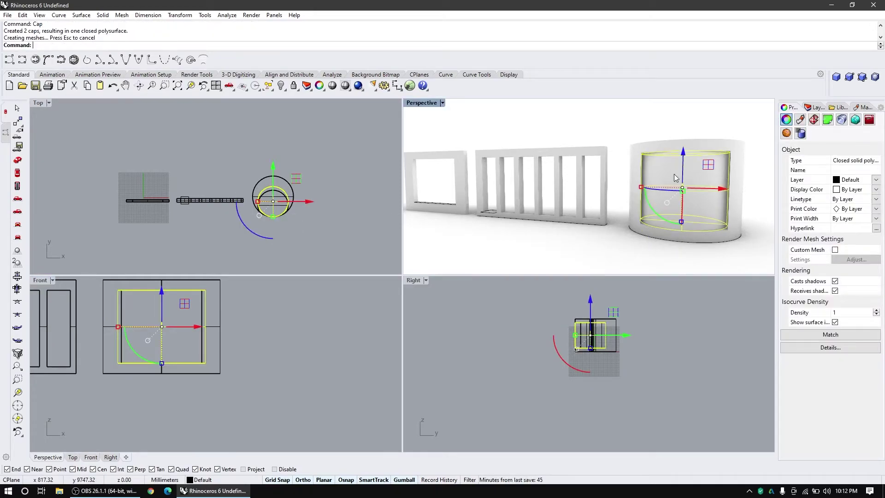
- Scale the rectangle at the base of the first slab's opening along Y into a thin strip centred in the frame
scroll(506, 206, "up", 5)
scroll(484, 219, "down", 2)
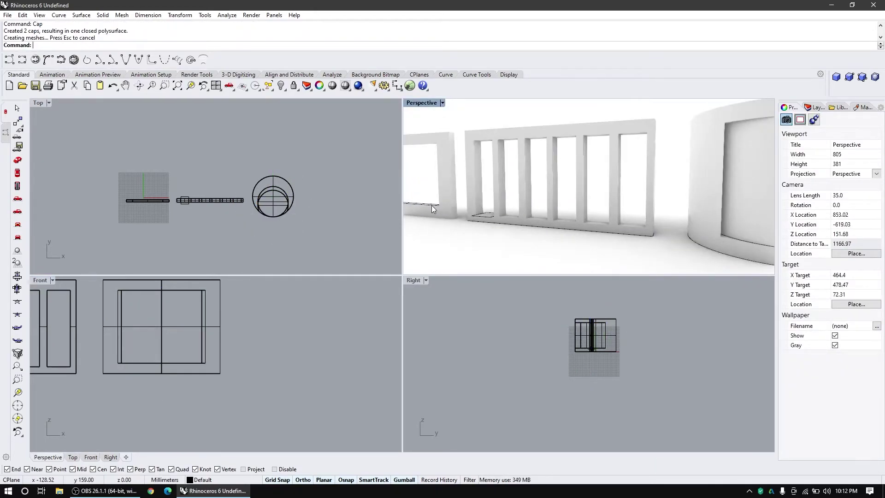
left_click(433, 206)
scroll(123, 199, "up", 6)
scroll(143, 200, "up", 4)
left_click_drag(220, 216, 220, 207)
scroll(510, 199, "down", 3)
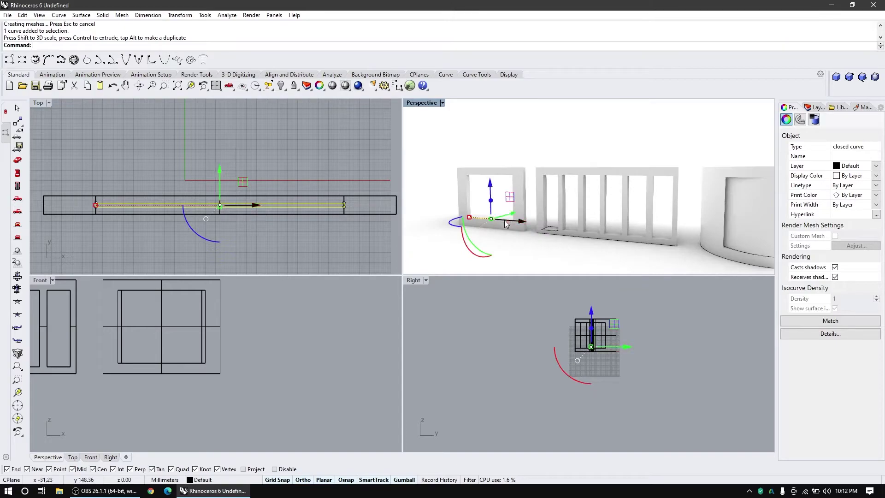
- Extrude the thin strip up to the top of the first slab's opening and cap it into a solid pane
key("Return")
left_click(500, 195)
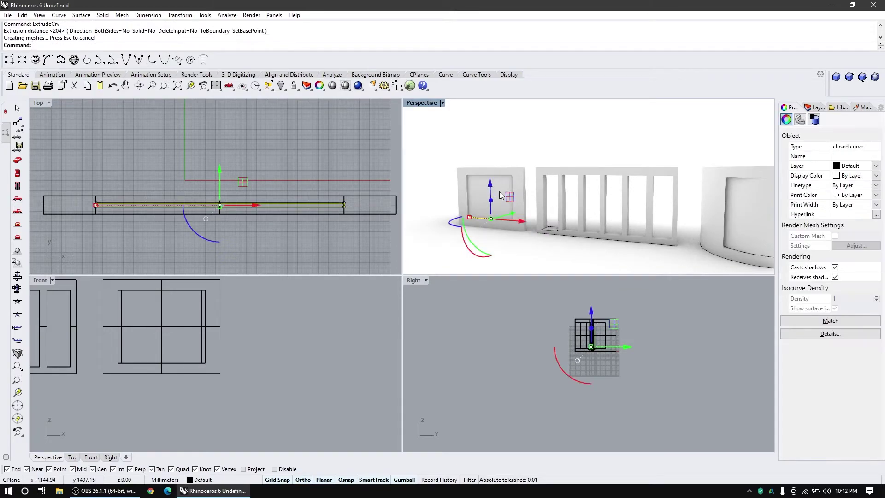
key("Return")
key("Escape")
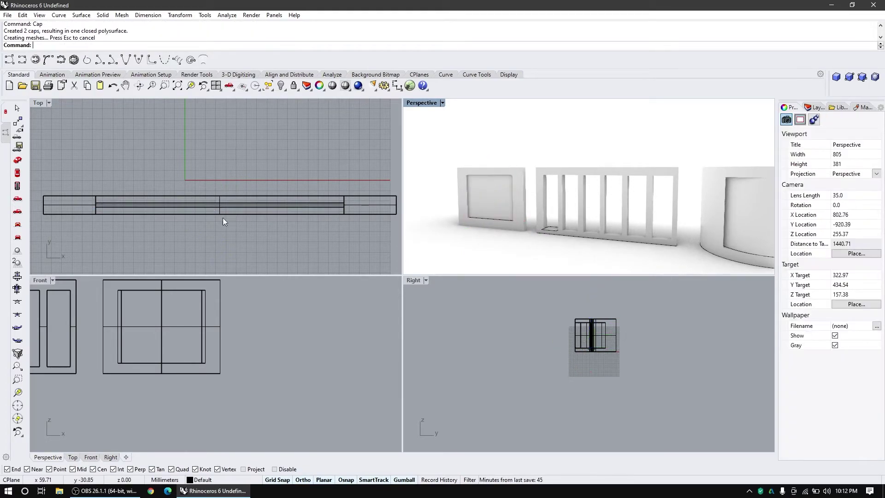
- Draw a thin rectangle in plan across the full width of the first opening in the six-opening slab
scroll(179, 201, "up", 5)
scroll(160, 204, "up", 3)
type("R")
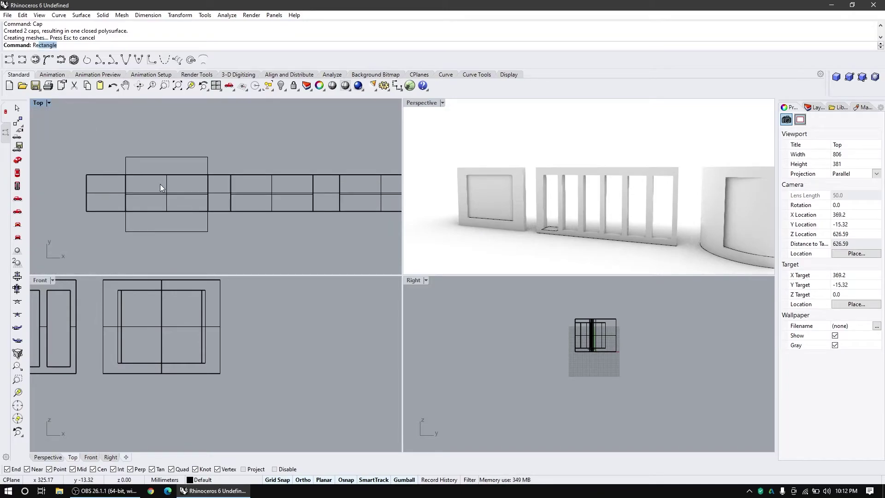
type("e")
key("Return")
scroll(117, 190, "up", 2)
left_click(146, 183)
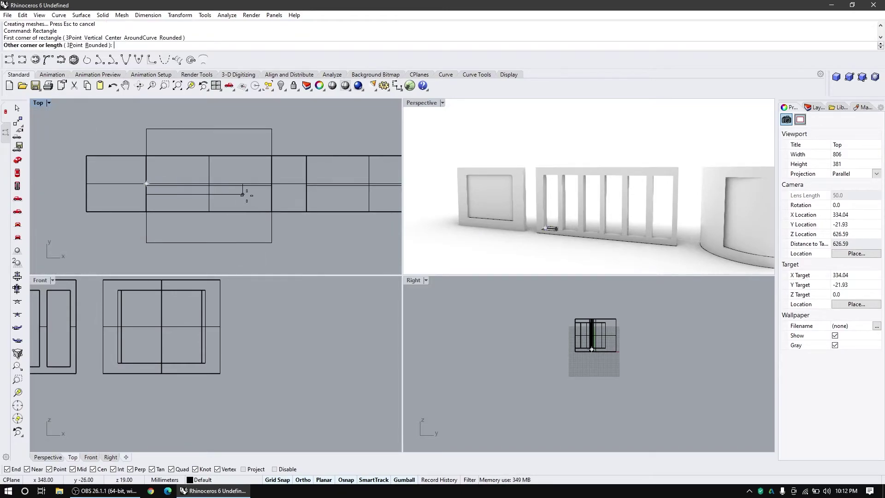
scroll(266, 170, "up", 3)
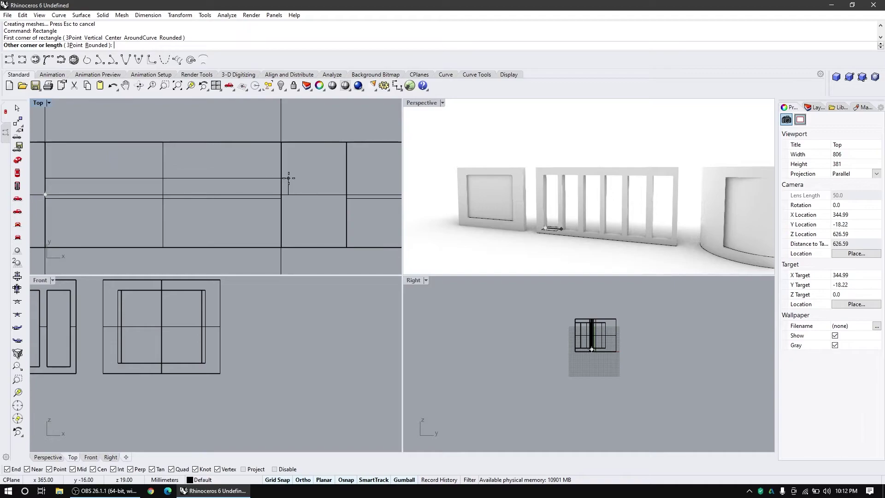
left_click(282, 173)
left_click(259, 173)
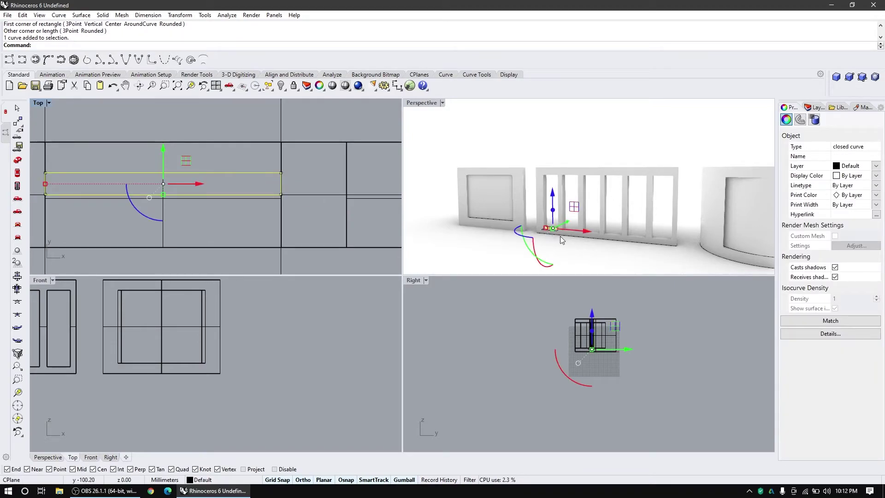
- Extrude the thin rectangle to the height of the slab's first opening and cap it into a solid pane
scroll(526, 228, "up", 5)
key("Return")
left_click(548, 147)
type("cap")
key("Return")
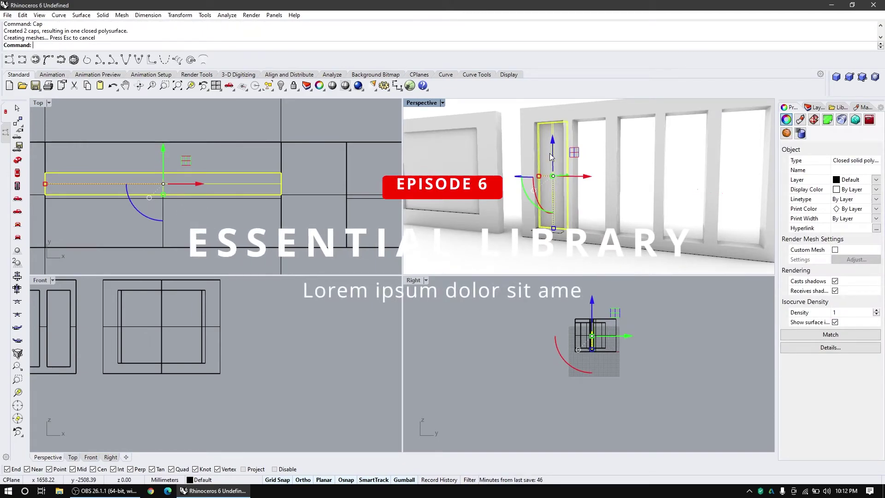
- Copy the solid pane into the other five openings of the second slab
scroll(129, 194, "down", 5)
scroll(127, 190, "up", 5)
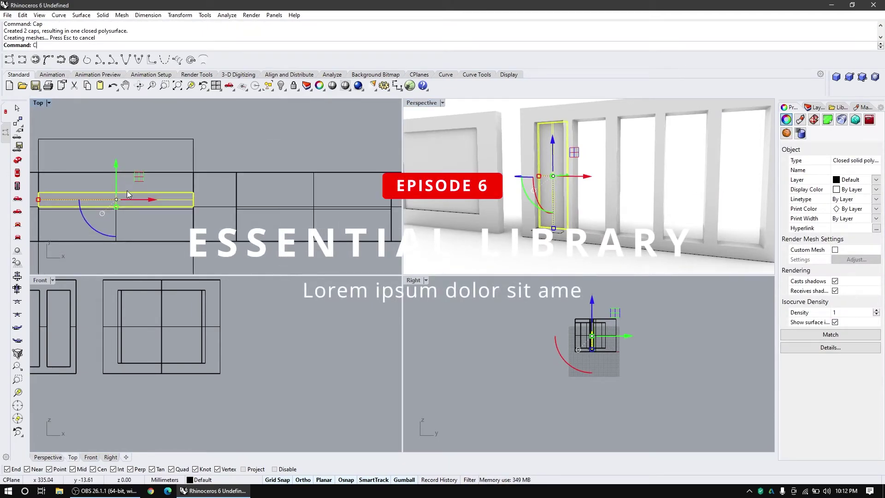
type("copy")
key("Return")
left_click(194, 192)
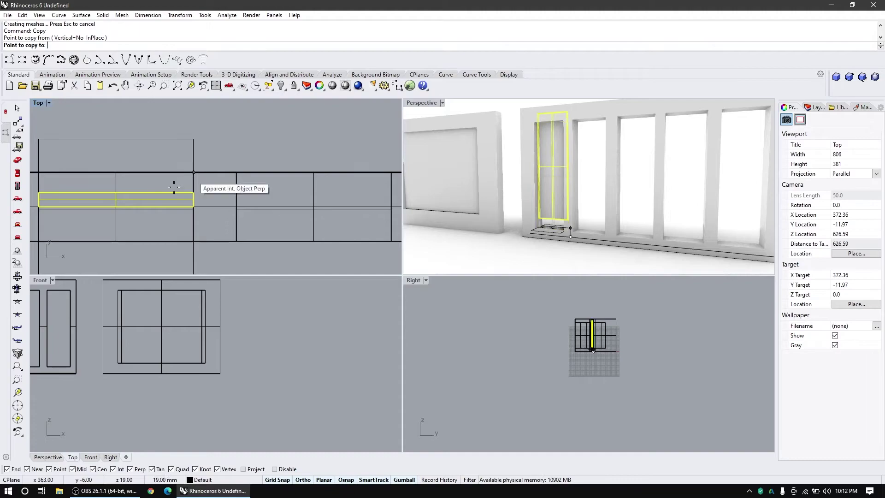
scroll(180, 185, "down", 4)
left_click(270, 184)
scroll(153, 202, "down", 3)
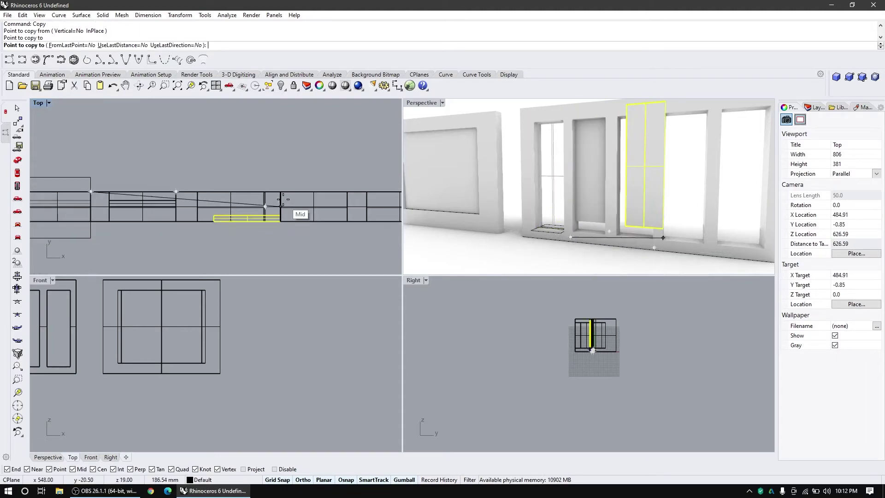
scroll(239, 205, "down", 2)
scroll(253, 201, "up", 8)
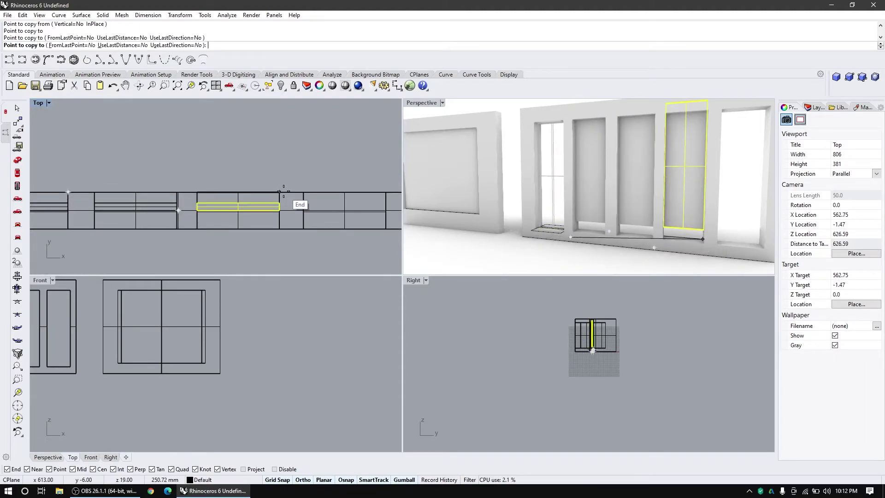
left_click(281, 190)
scroll(181, 203, "down", 8)
scroll(268, 203, "up", 8)
left_click(272, 206)
scroll(240, 199, "down", 3)
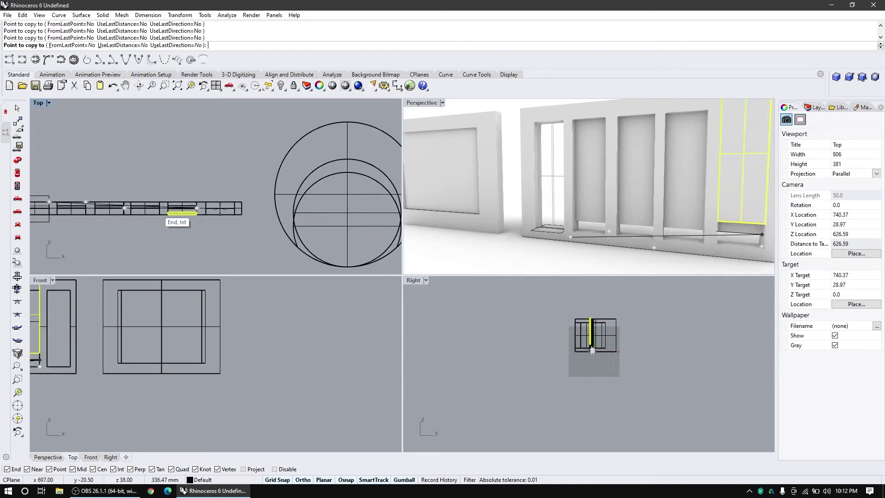
key("Return")
scroll(472, 186, "down", 2)
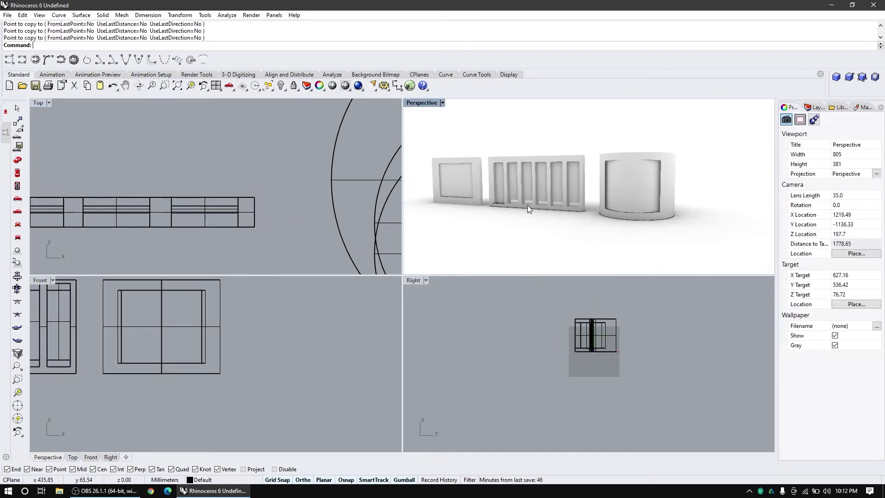
- Lower the five copied panes together along Z until they line up with the first pane and fill their openings
scroll(527, 205, "up", 5)
left_click(495, 170)
left_click(535, 165, "shift")
left_click(604, 164, "shift")
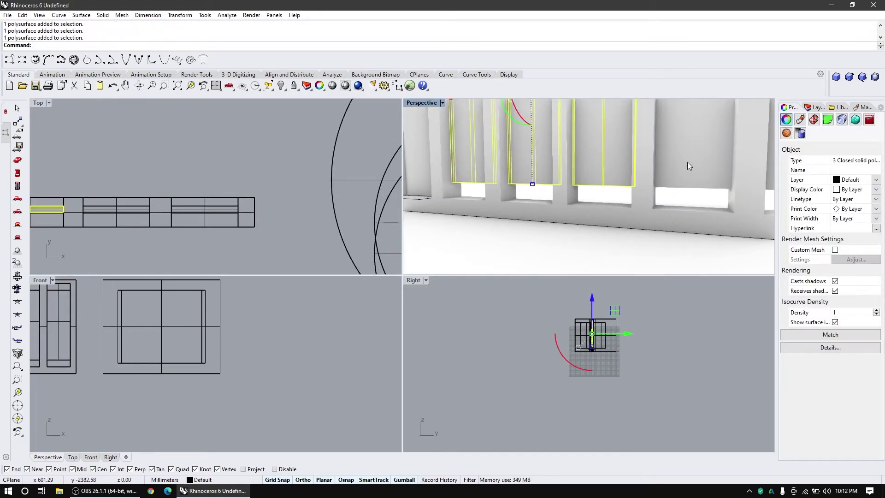
left_click(688, 161, "shift")
scroll(585, 203, "down", 8)
scroll(612, 207, "up", 4)
left_click(559, 206, "shift")
scroll(223, 355, "down", 8)
scroll(170, 346, "up", 10)
left_click_drag(238, 311, 239, 316)
left_click_drag(238, 315, 238, 315)
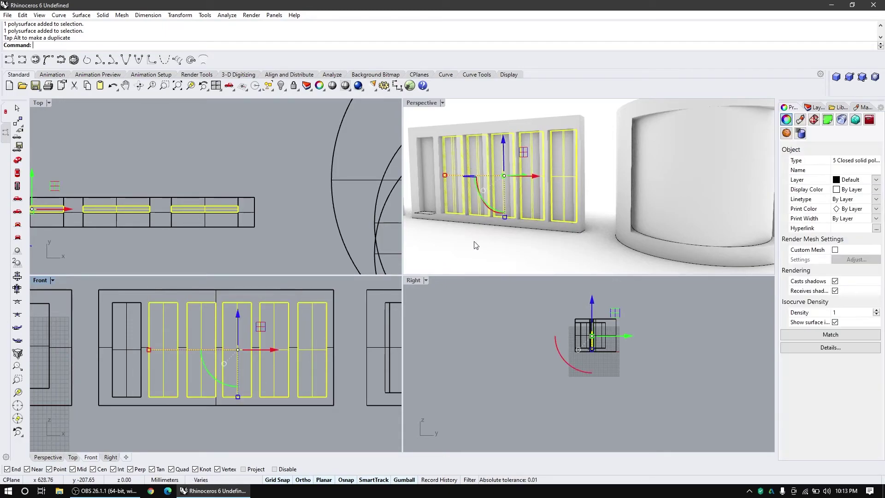
left_click(453, 255)
- Import the Dark Blue Glass material from the Glass folder of the render content library
scroll(566, 188, "down", 7)
right_click_drag(565, 189, 532, 182)
scroll(532, 181, "up", 2)
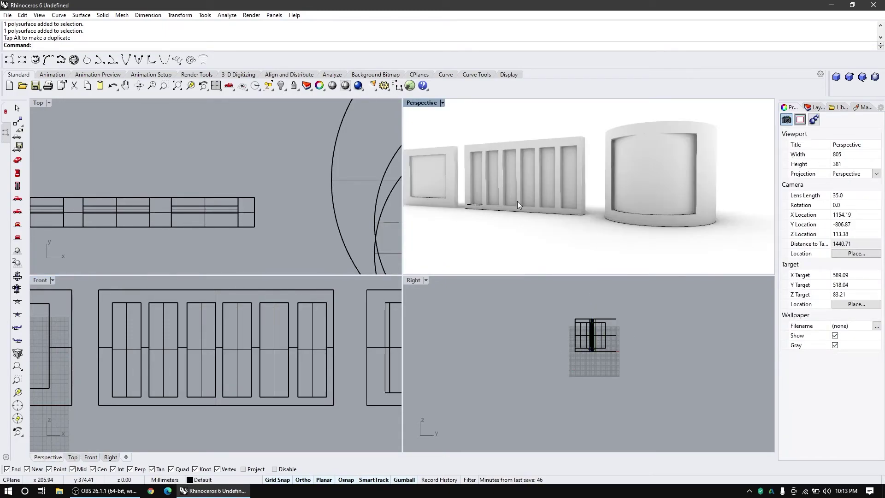
left_click(866, 107)
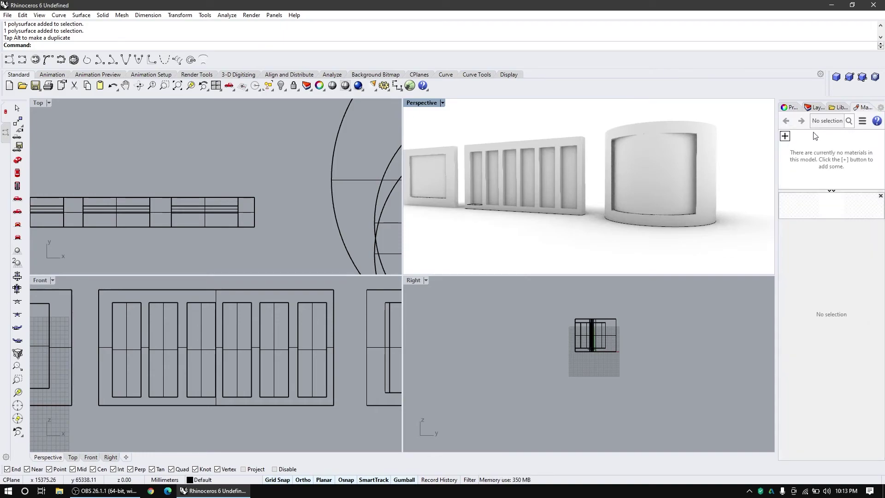
left_click(785, 136)
left_click(807, 142)
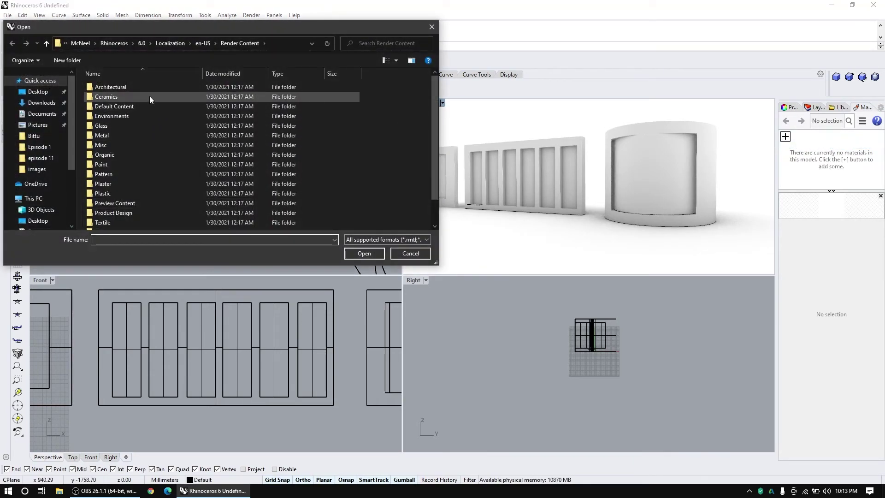
double_click(137, 127)
left_click(283, 110)
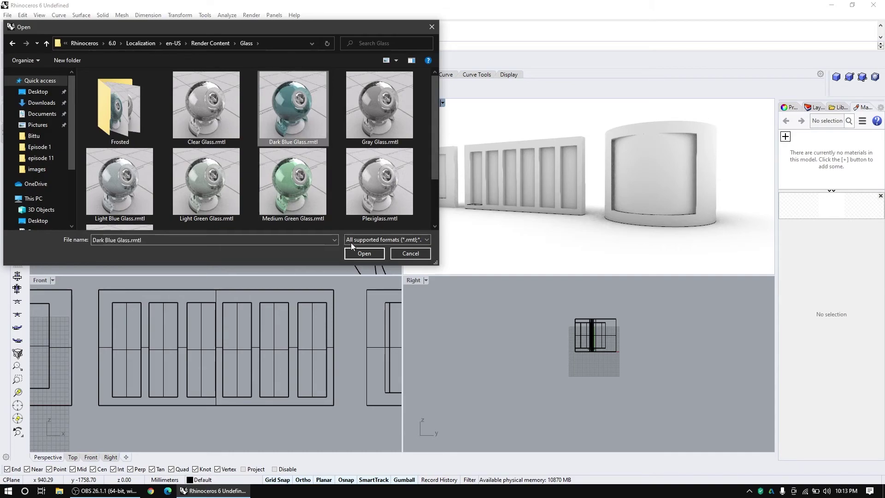
left_click(360, 253)
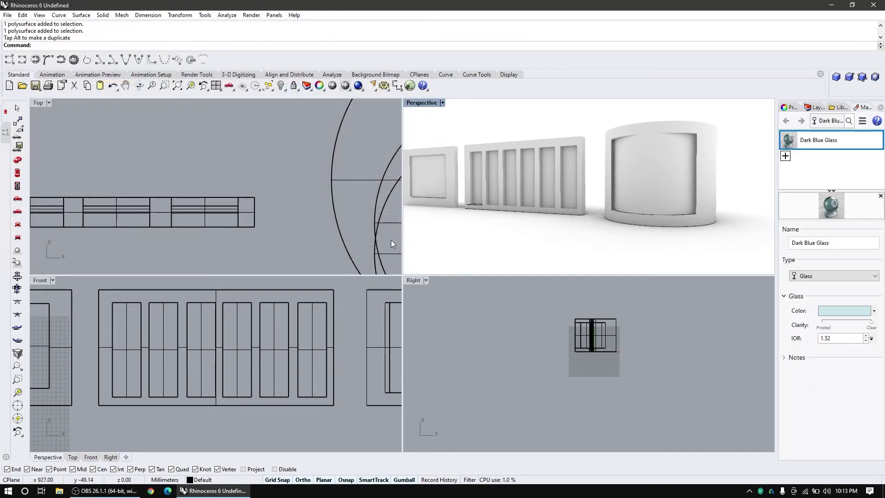
- Maximize the perspective view and assign Dark Blue Glass to the square pane, the six narrow panes and the inner cylinder
double_click(420, 103)
scroll(235, 275, "down", 2)
scroll(104, 261, "up", 3)
left_click(104, 261)
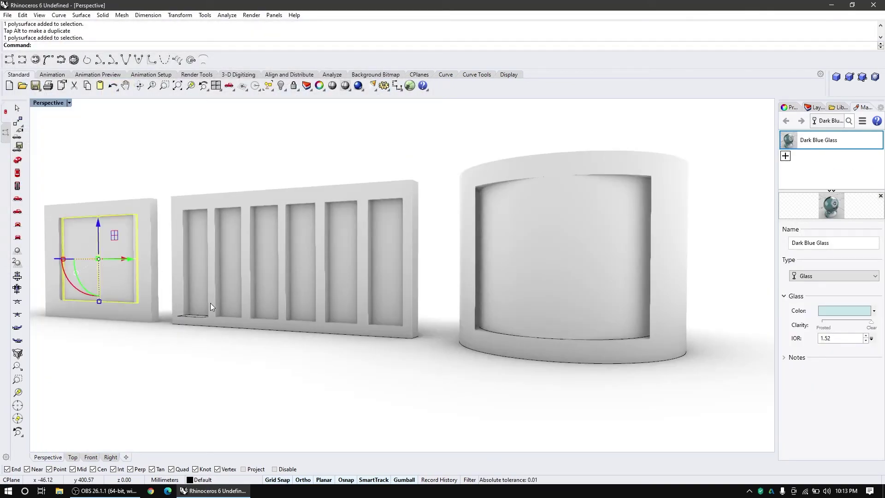
left_click(201, 292, "shift")
left_click(231, 292, "shift")
left_click(271, 289, "shift")
left_click(311, 287, "shift")
left_click(346, 286, "shift")
left_click(383, 281, "shift")
left_click(532, 274, "shift")
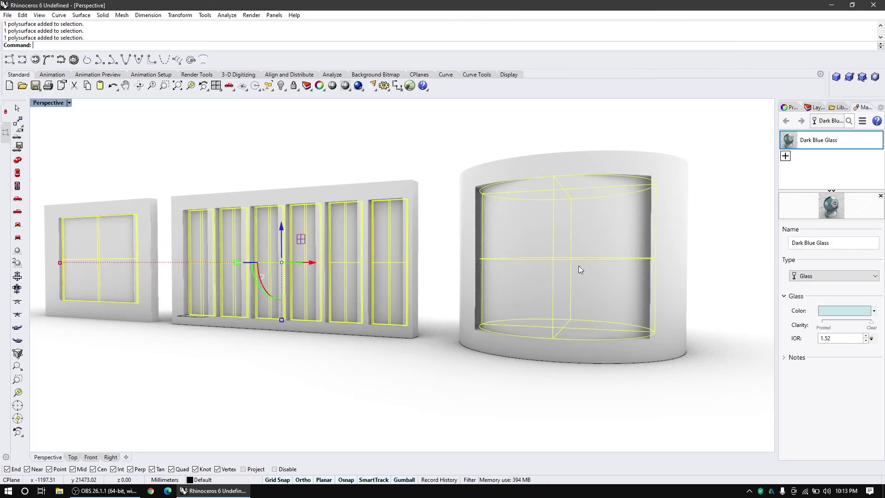
right_click(819, 141)
left_click(820, 147)
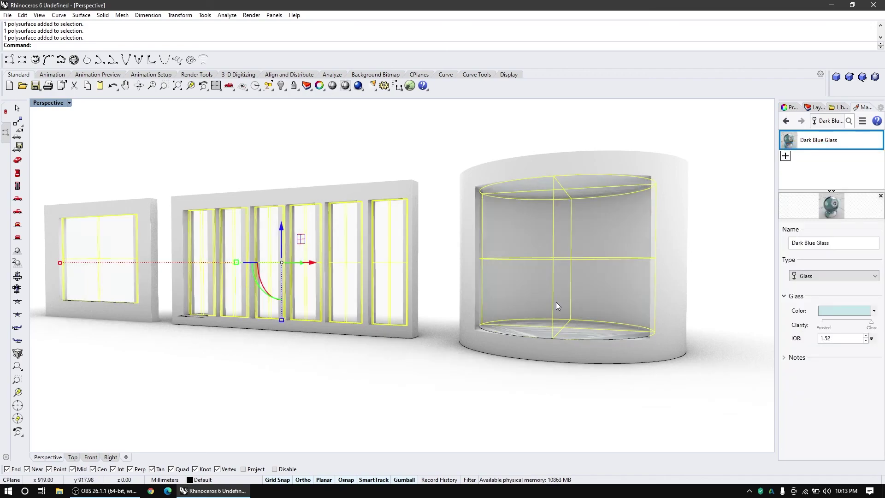
scroll(554, 303, "down", 5)
scroll(528, 306, "up", 3)
left_click(549, 383)
scroll(434, 342, "down", 3)
scroll(498, 336, "up", 3)
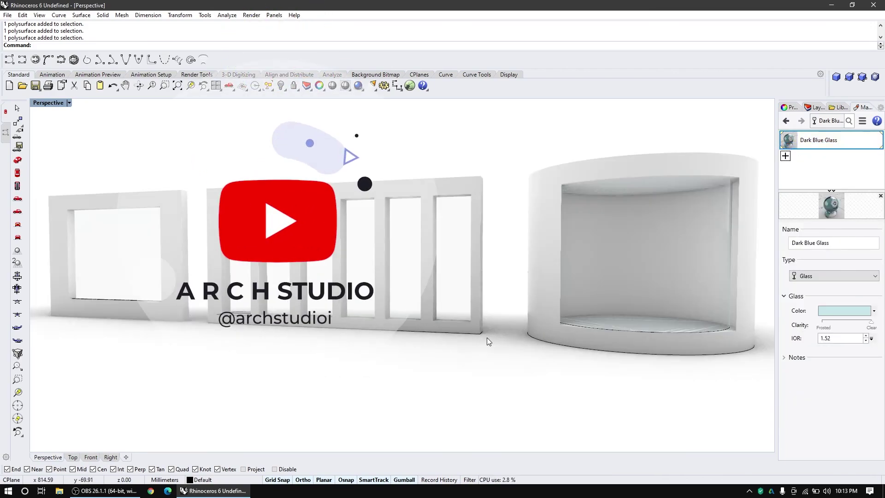